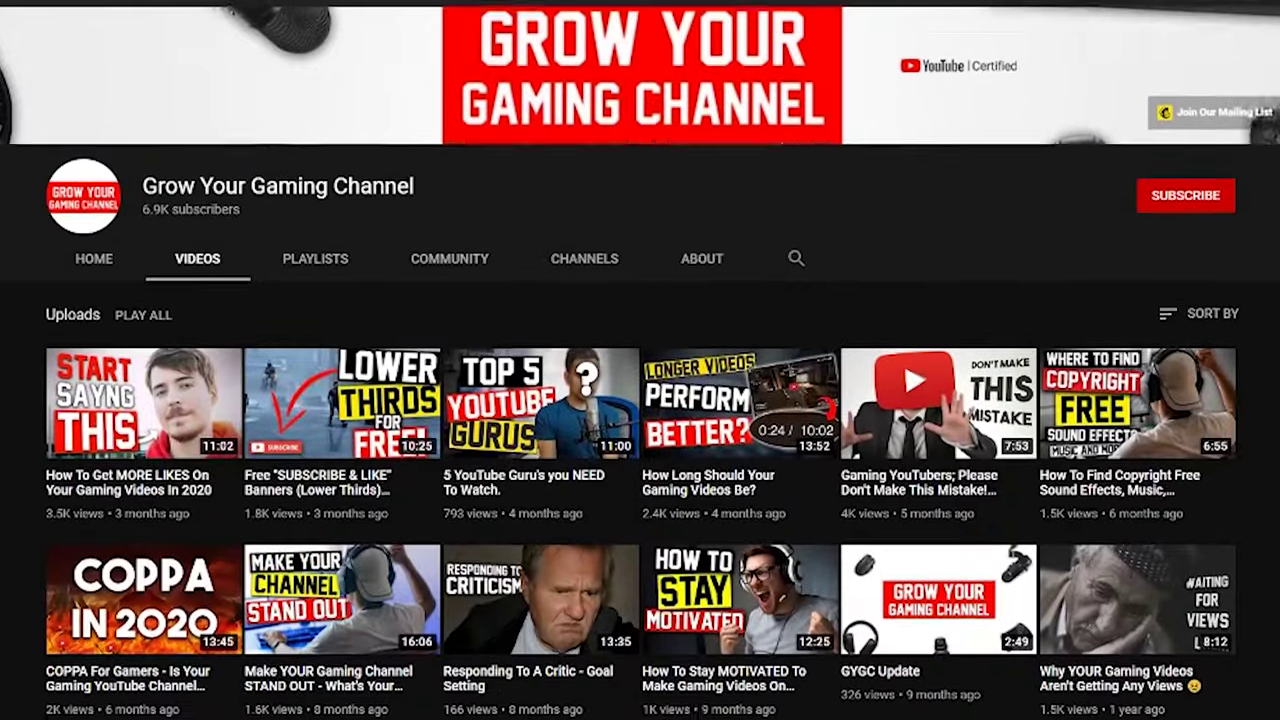
pyautogui.scroll(-5, 640, 400)
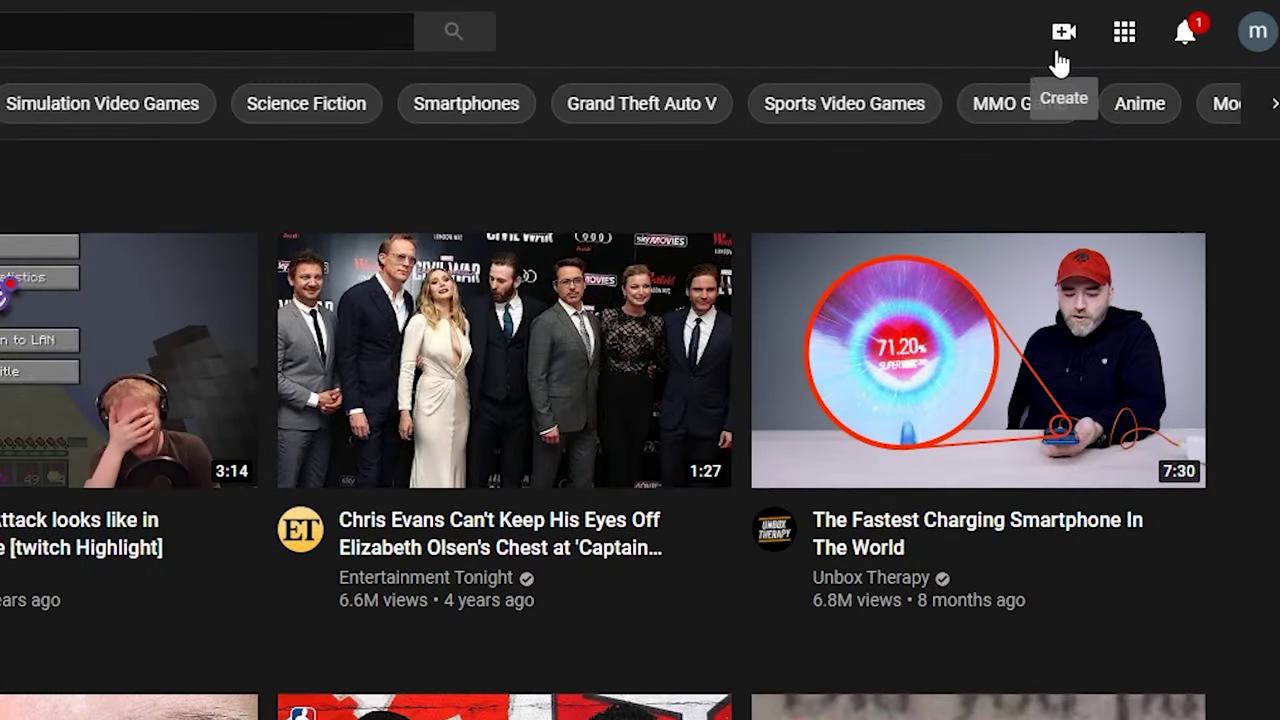
# Step: Start a new video upload and add the file How to Download Youtube Videos.mp4 from the VideoProc folder
pyautogui.click(1059, 54)
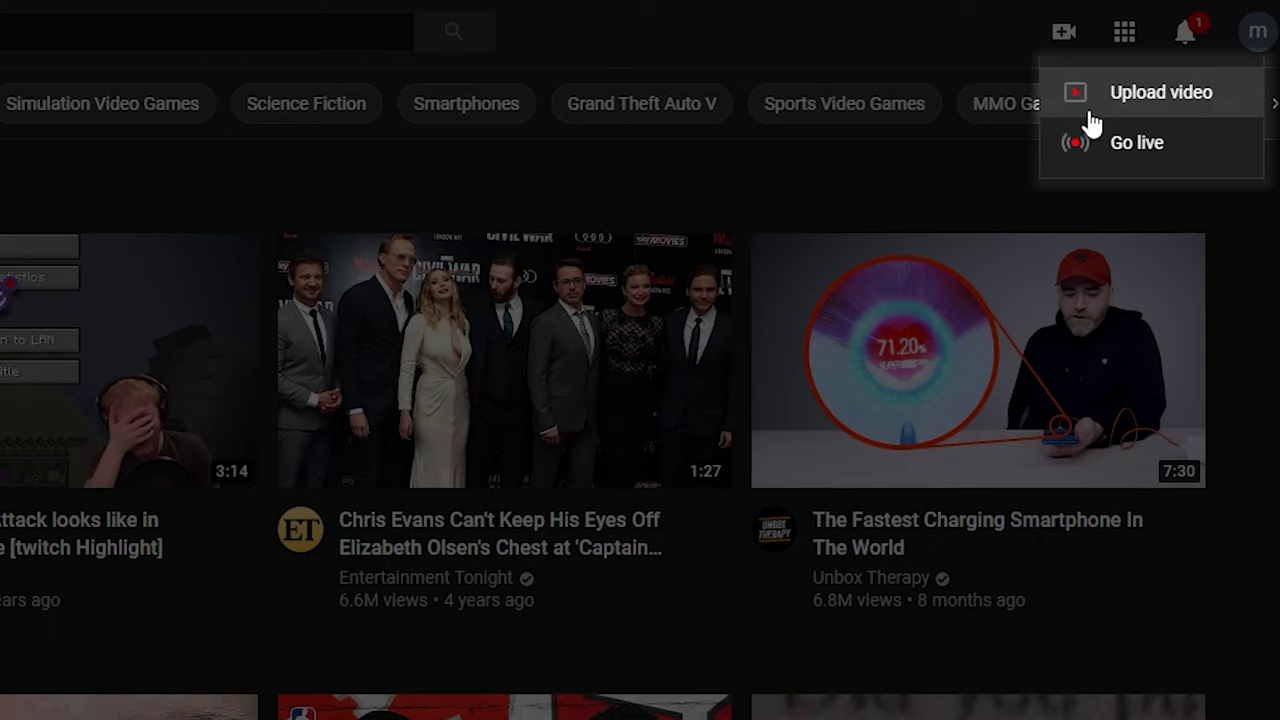
pyautogui.click(1221, 105)
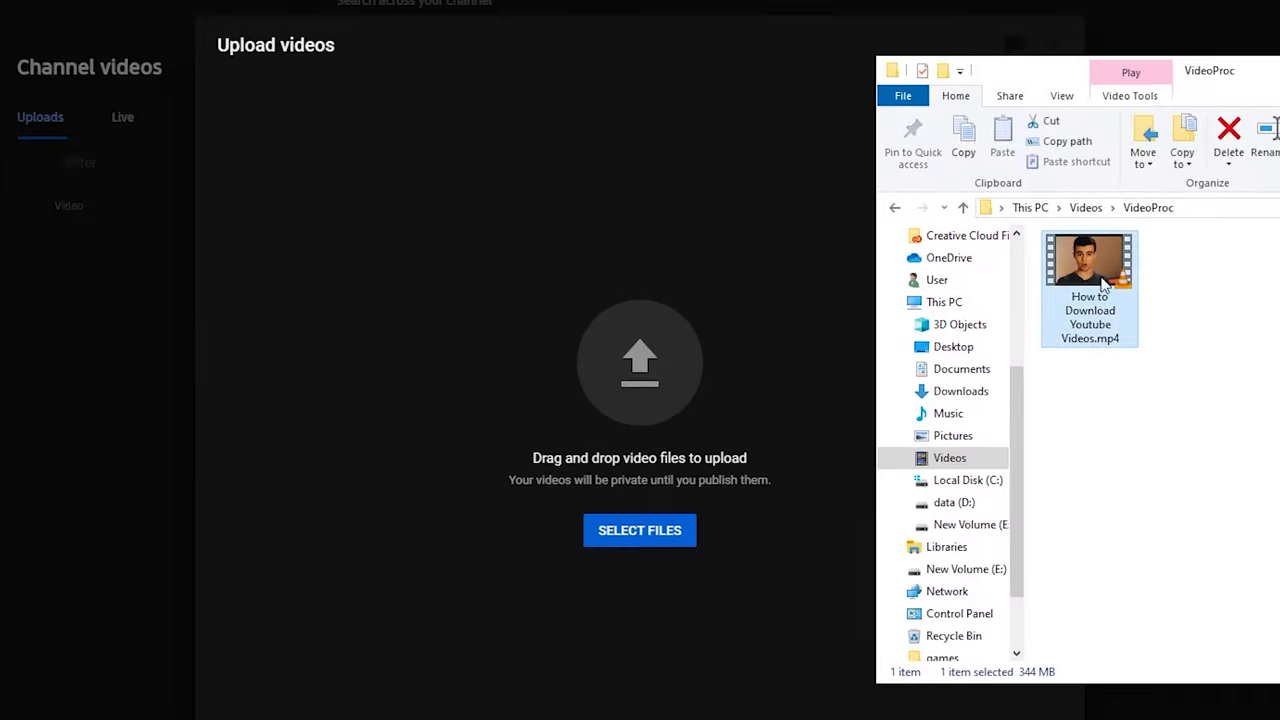
pyautogui.moveTo(1105, 285); pyautogui.dragTo(645, 300)
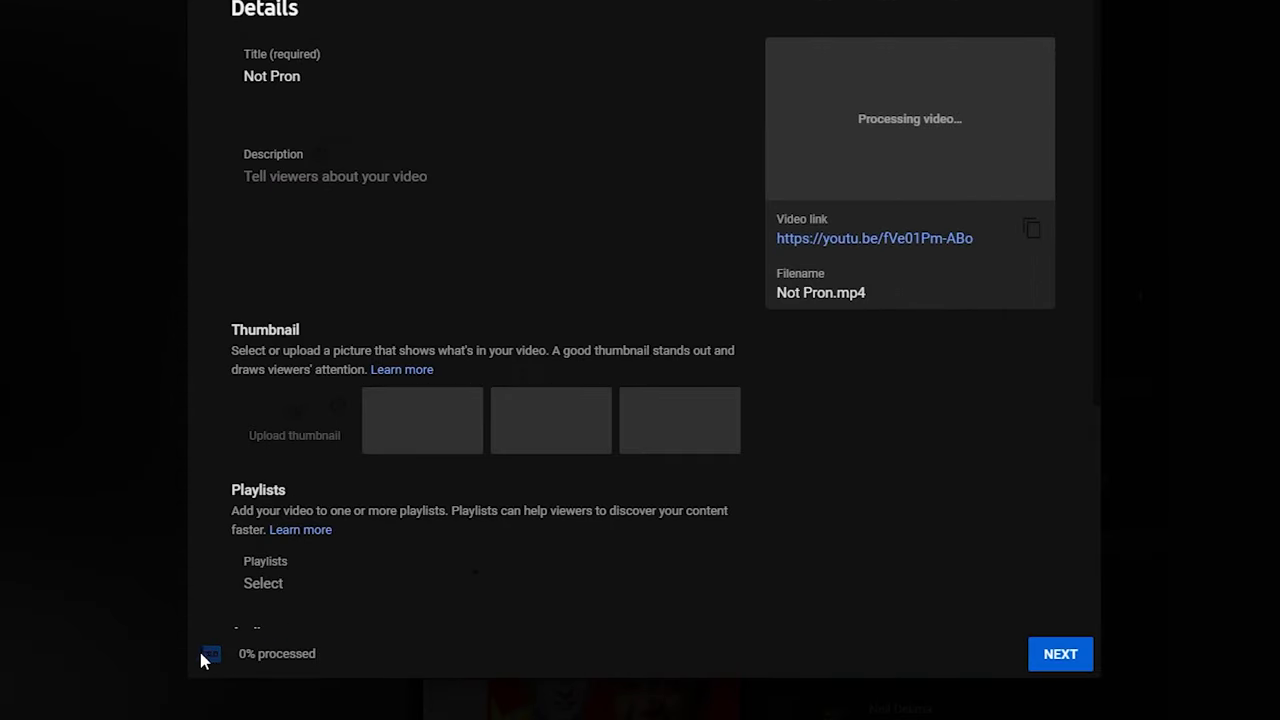
pyautogui.tripleClick(198, 647)
pyautogui.click(335, 650)
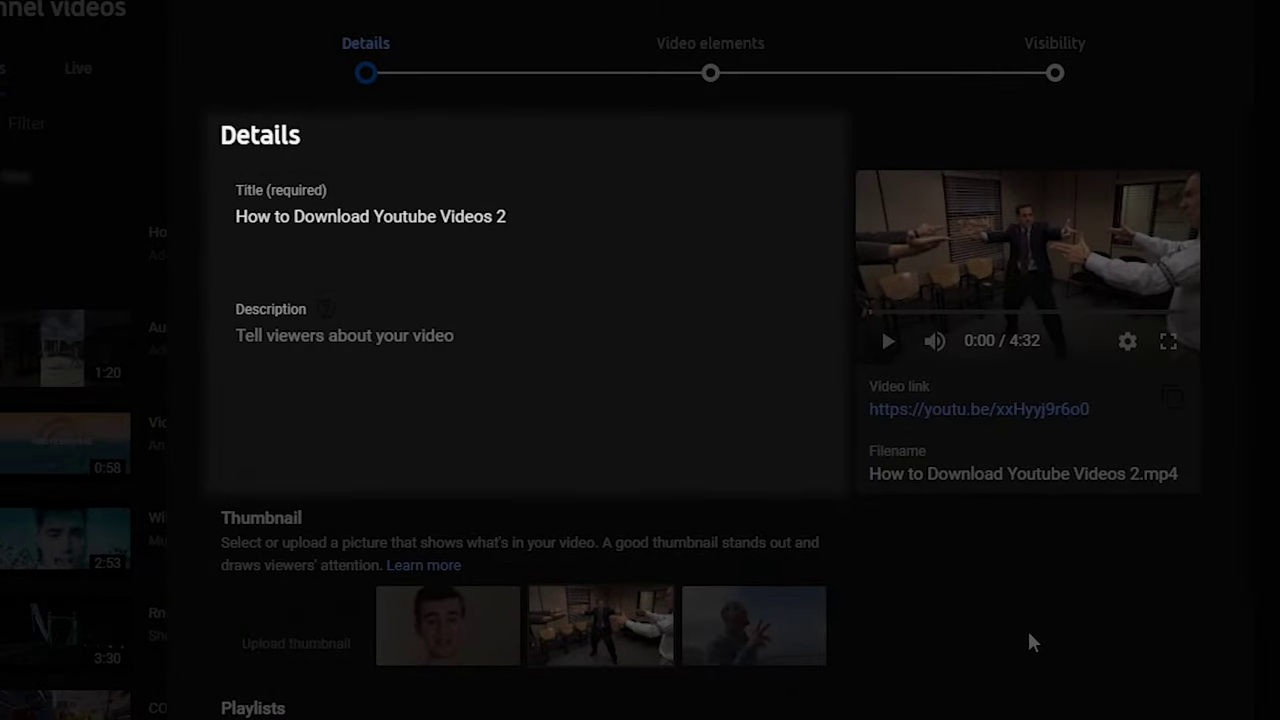
# Step: Enter "How to Download Youtube Videos" as the video's description
pyautogui.click(516, 358)
pyautogui.write('How to D')
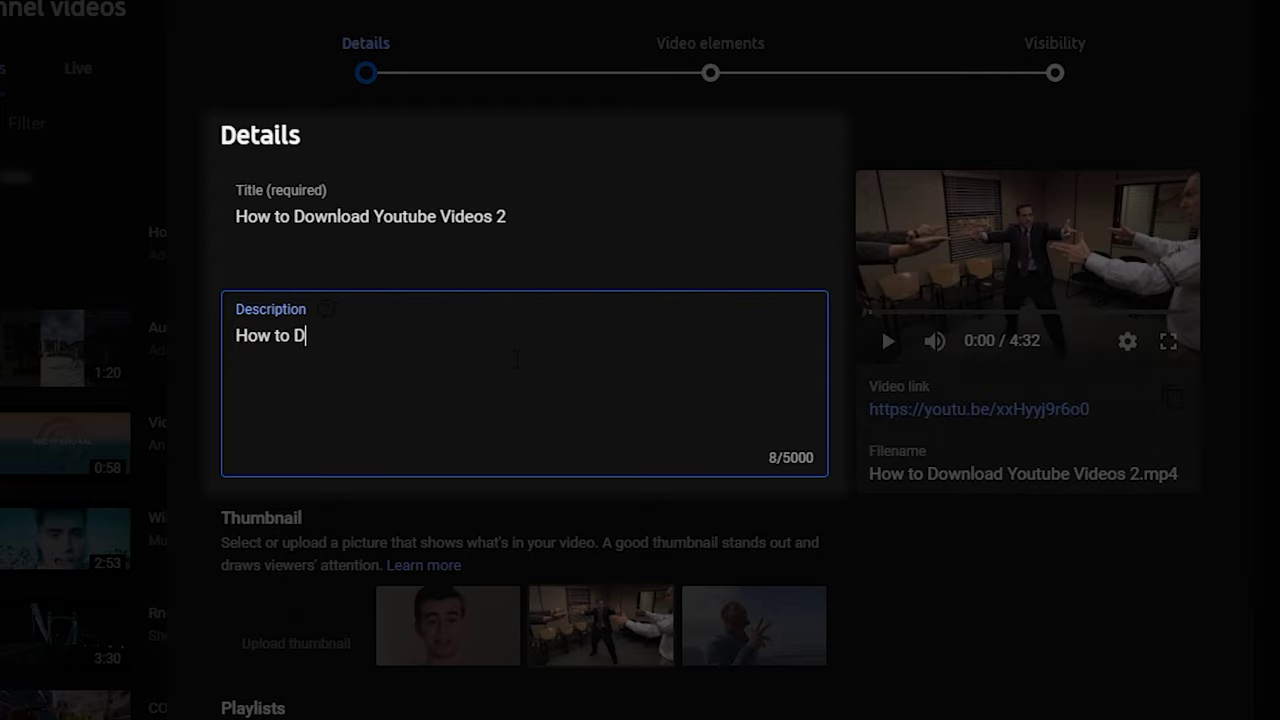
pyautogui.write('ownload Yout')
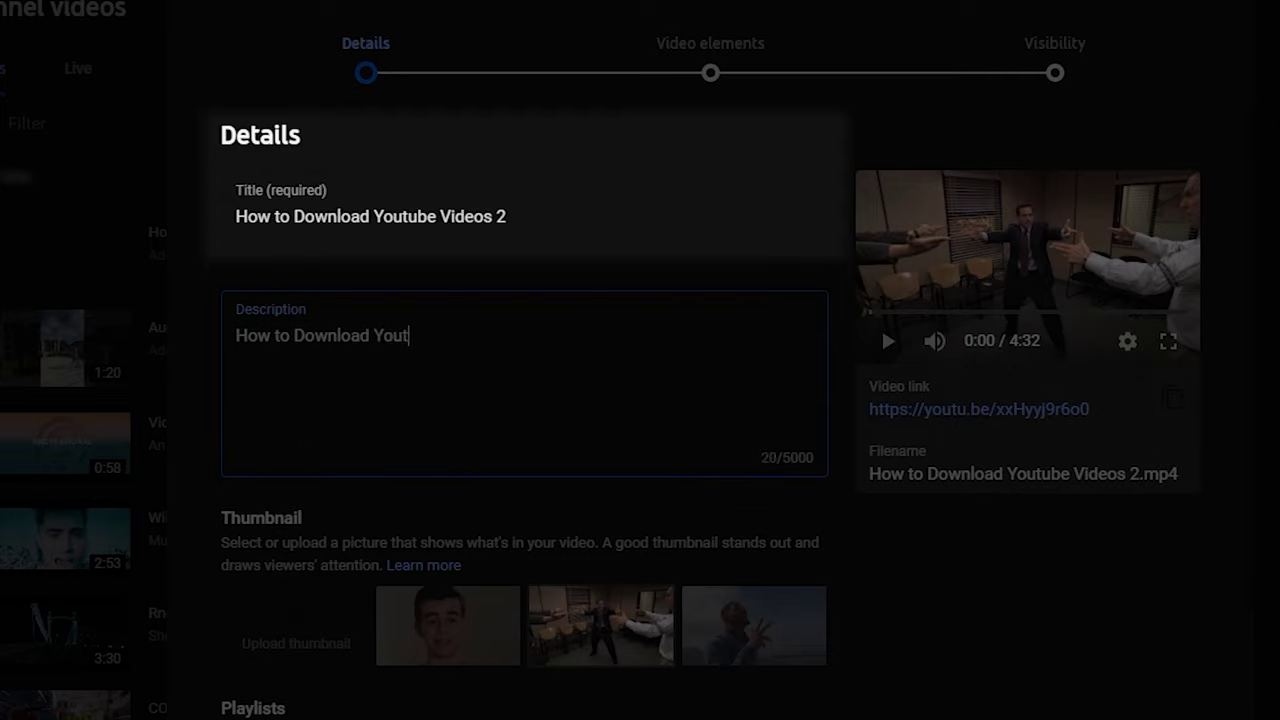
pyautogui.write('ube Videos')
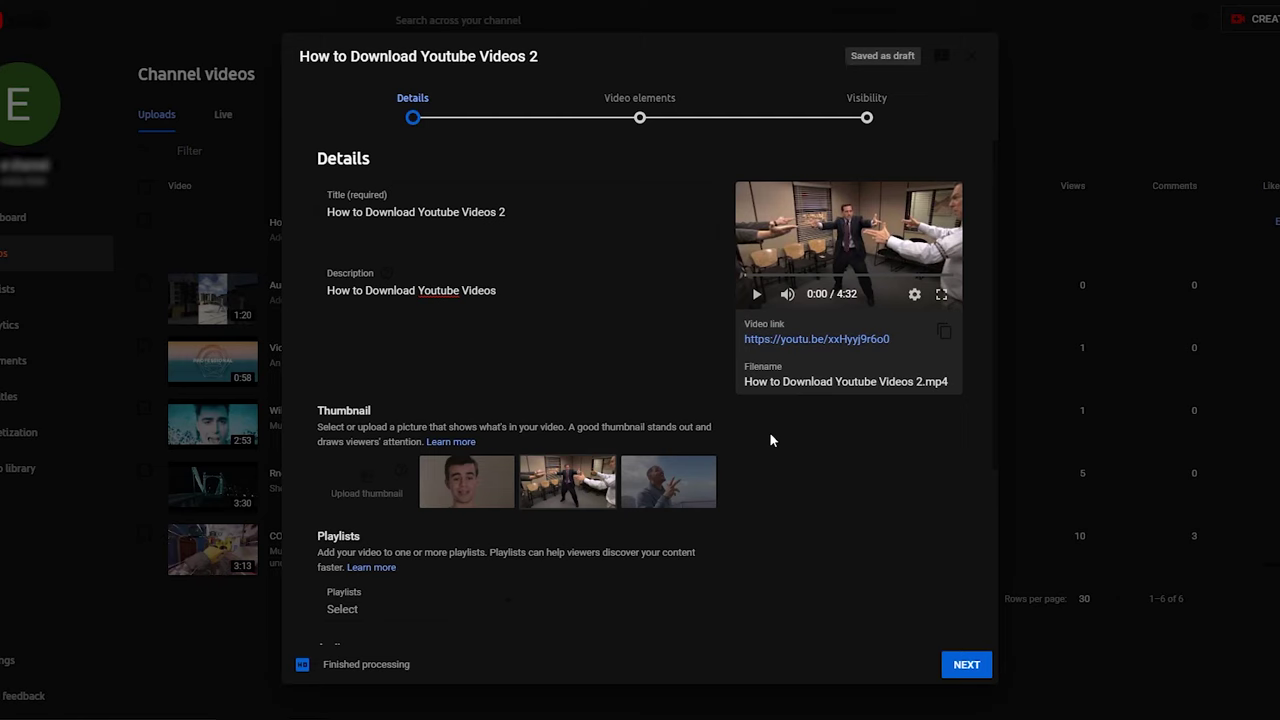
# Step: Choose the third suggested thumbnail, showing the man against the sky, and check the available playlists without selecting one
pyautogui.scroll(-2, 769, 431)
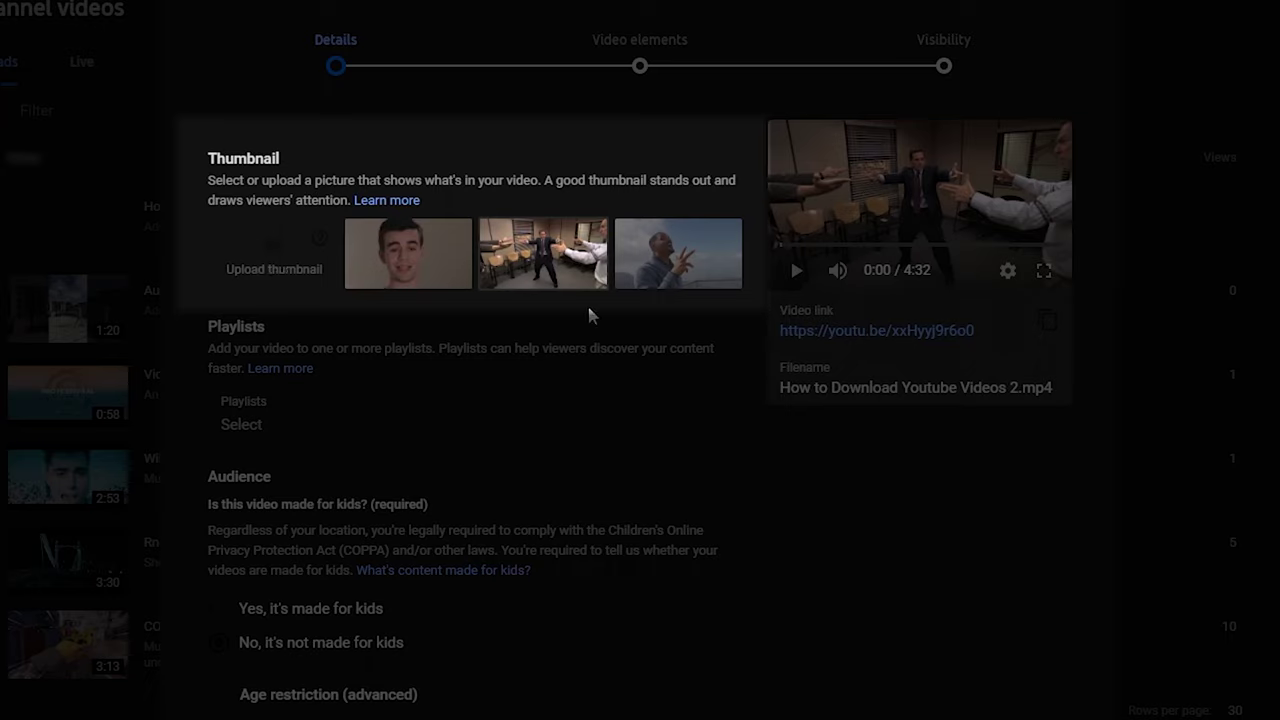
pyautogui.click(657, 278)
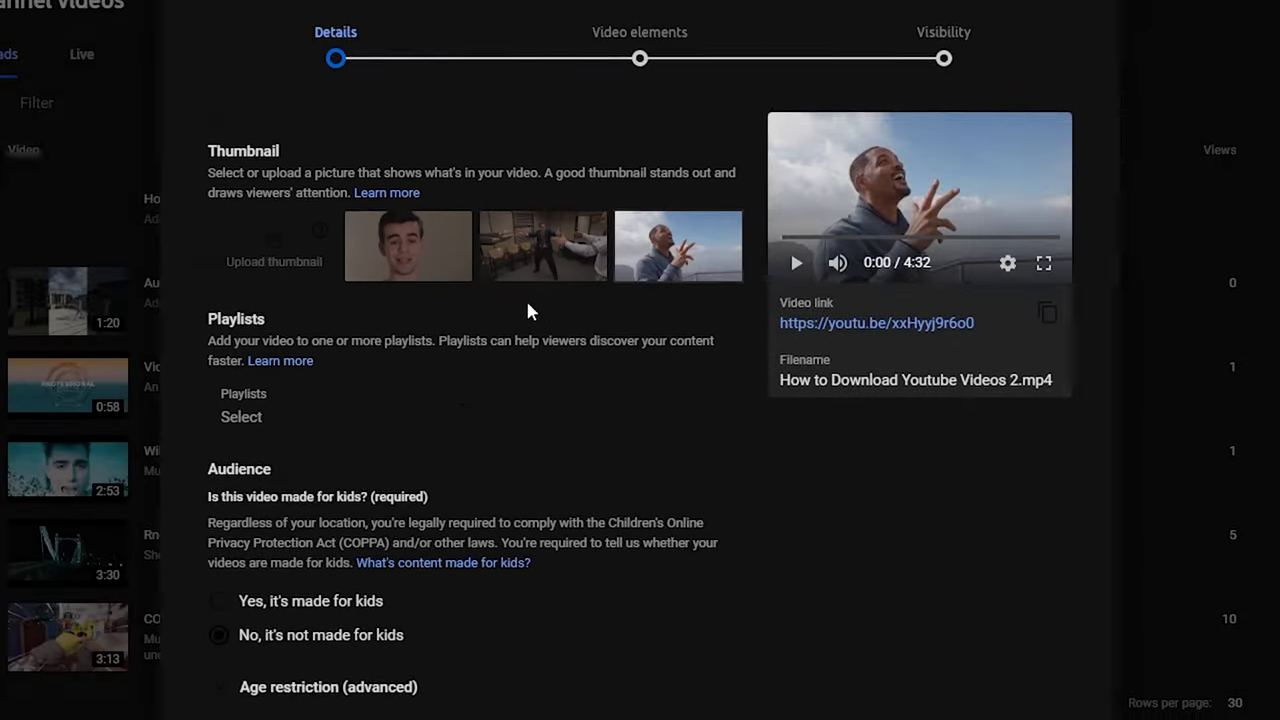
pyautogui.click(350, 414)
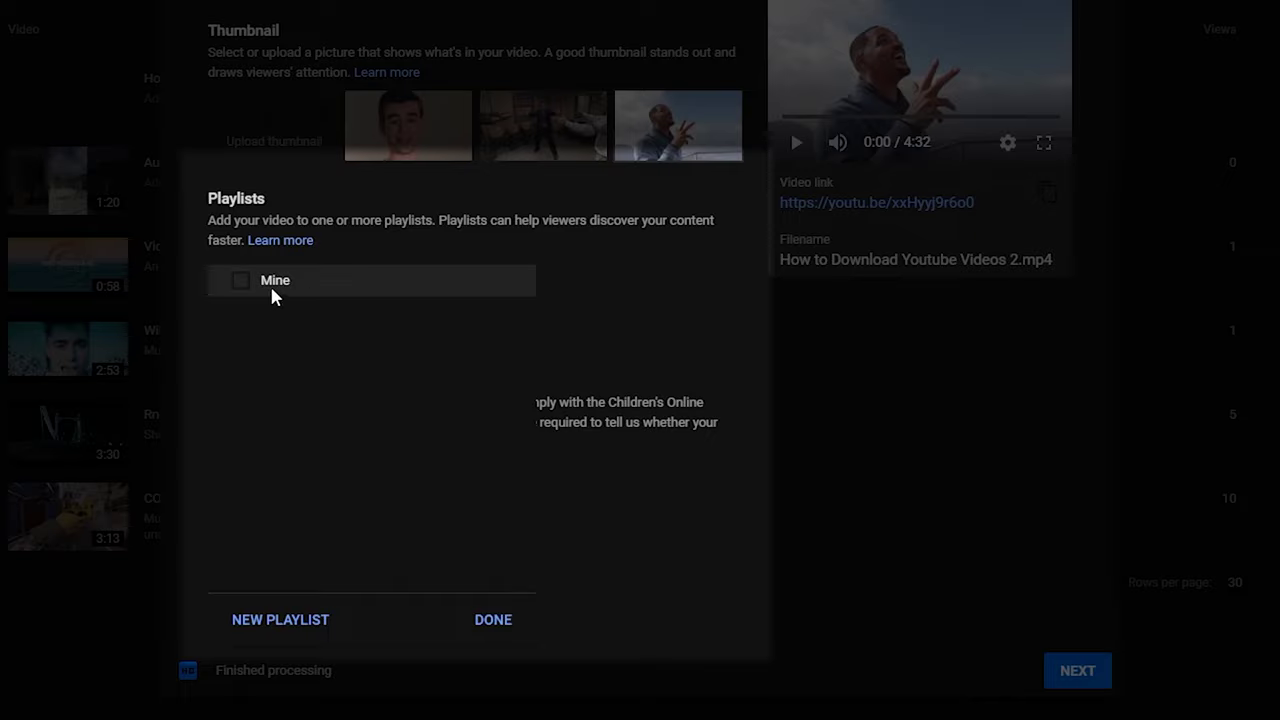
pyautogui.click(487, 618)
# Step: Reveal the additional video details and add the tags "How to Download Youtube Videos" and "GYGC"
pyautogui.scroll(-1, 489, 455)
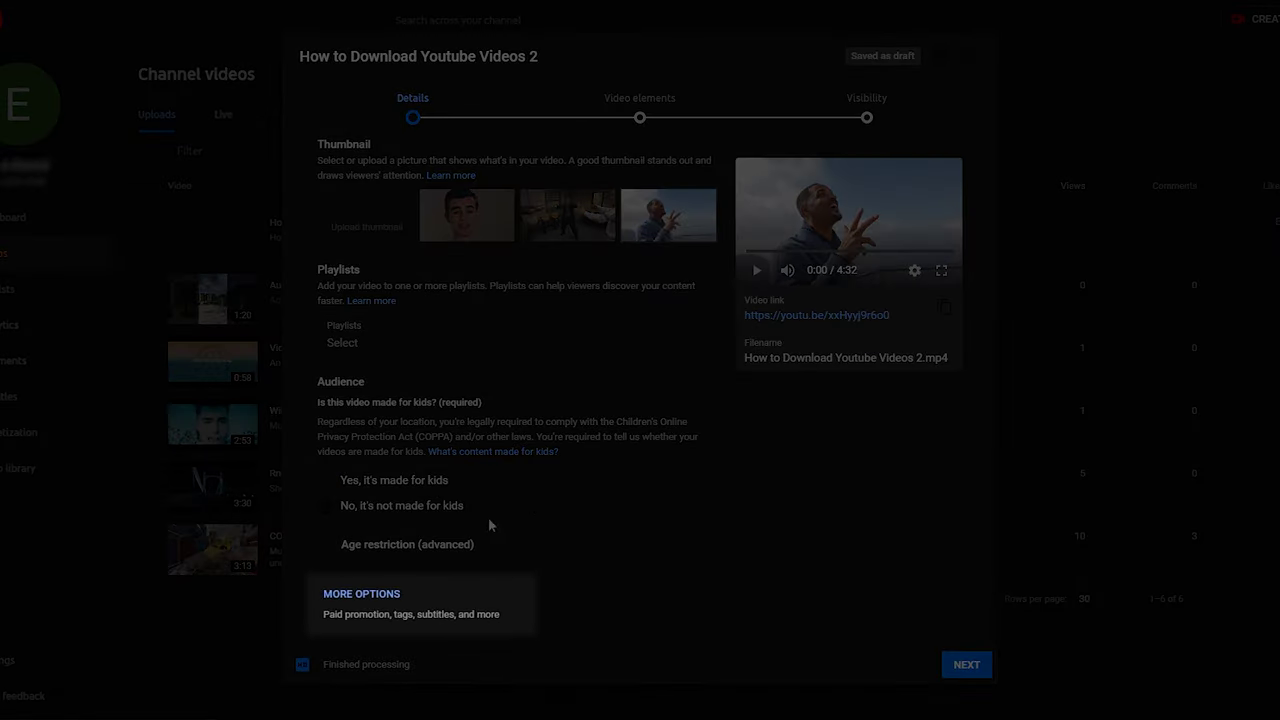
pyautogui.click(394, 594)
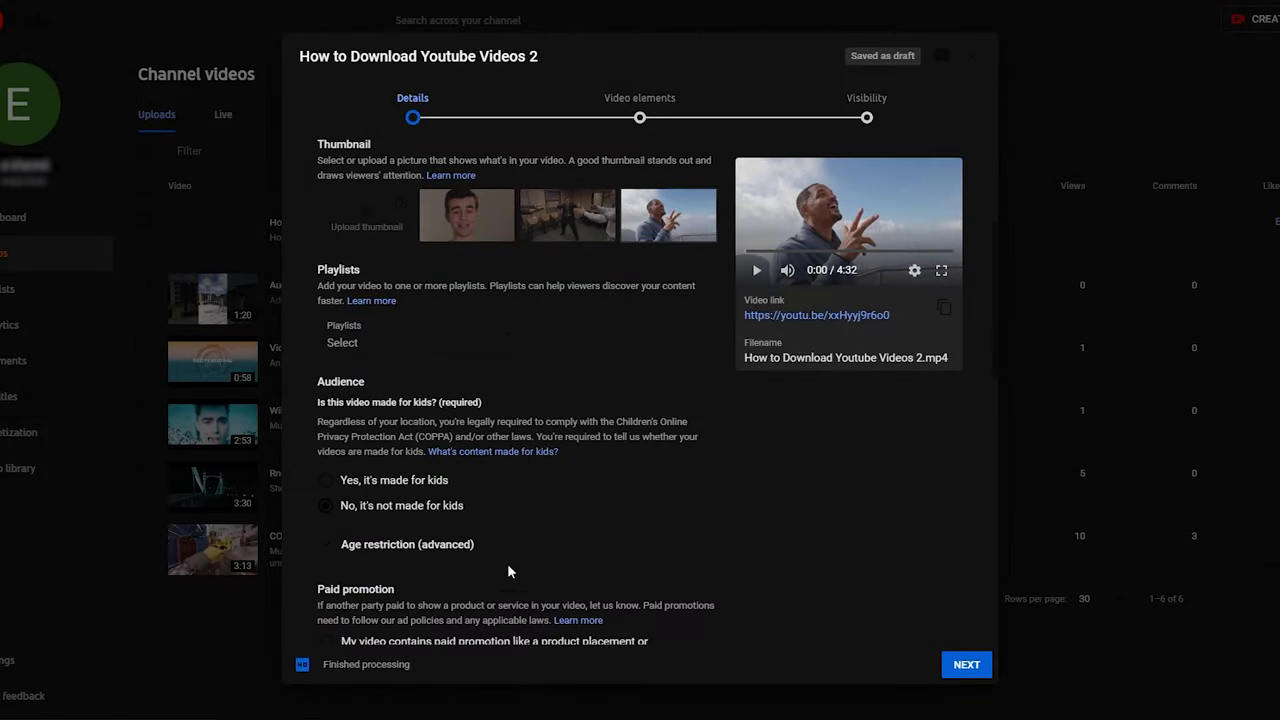
pyautogui.scroll(-3, 508, 567)
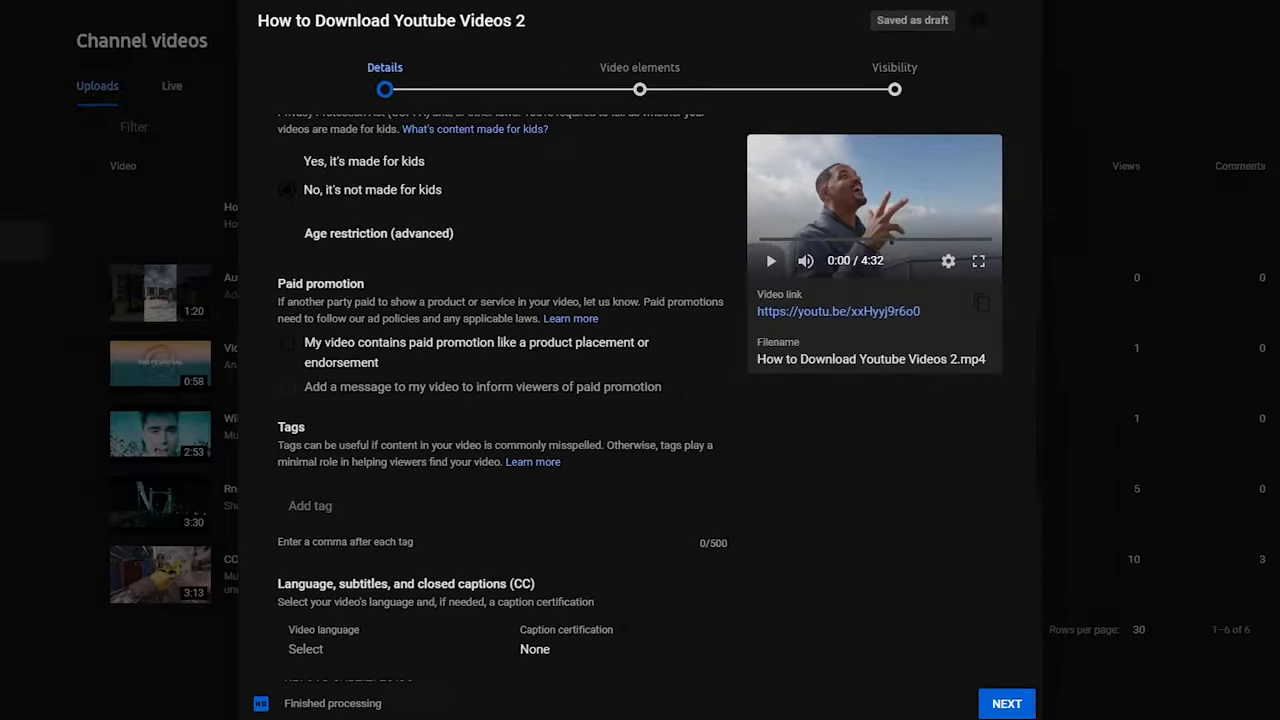
pyautogui.click(480, 488)
pyautogui.write('How to ')
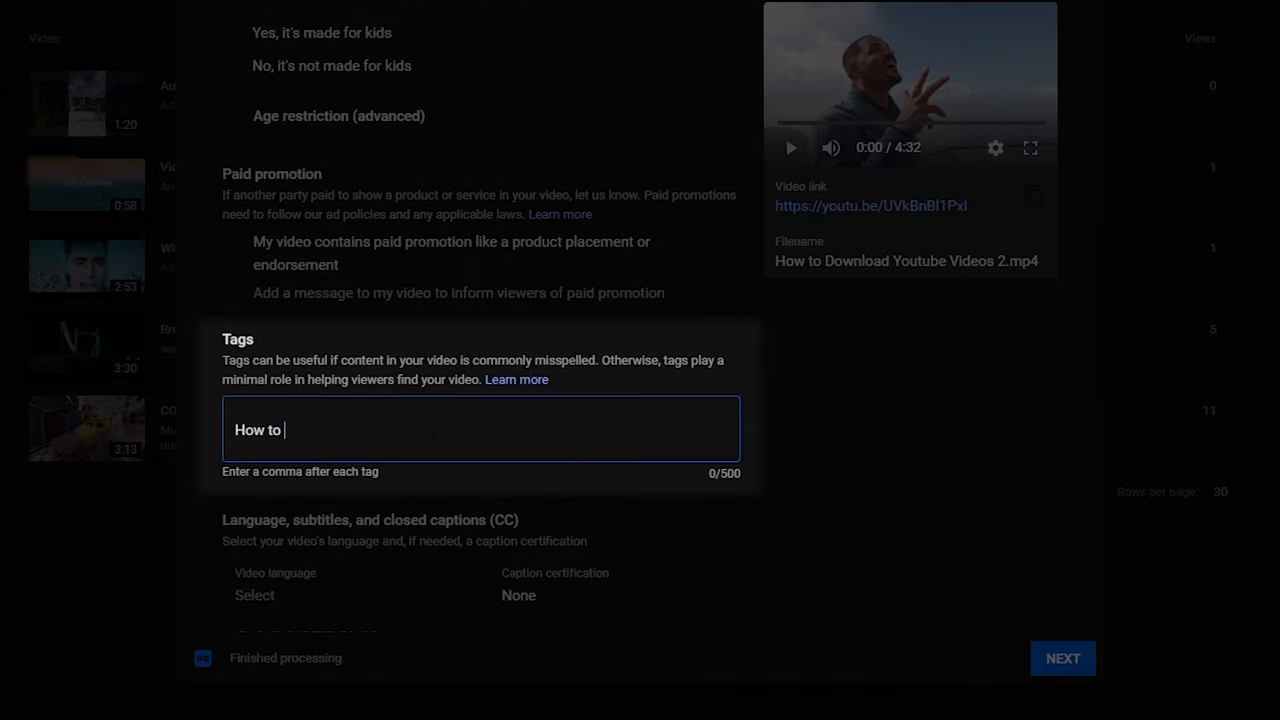
pyautogui.write('Download Youtube V')
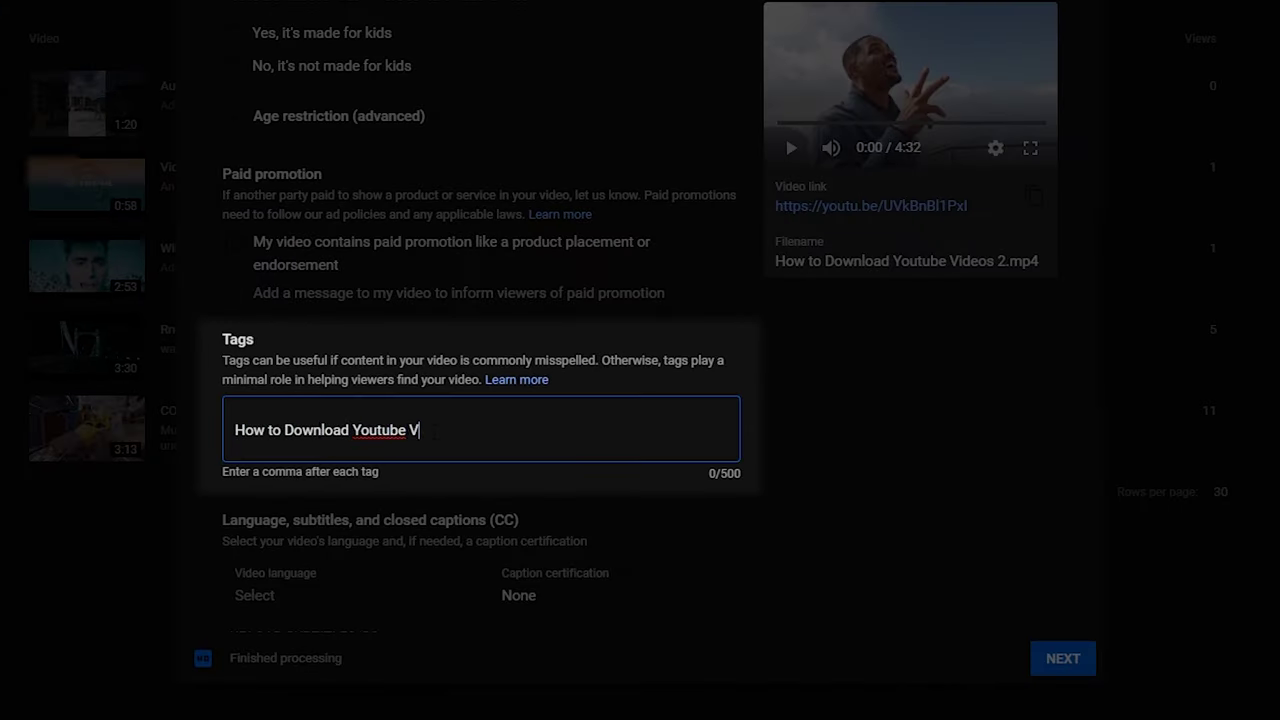
pyautogui.write('ideos,')
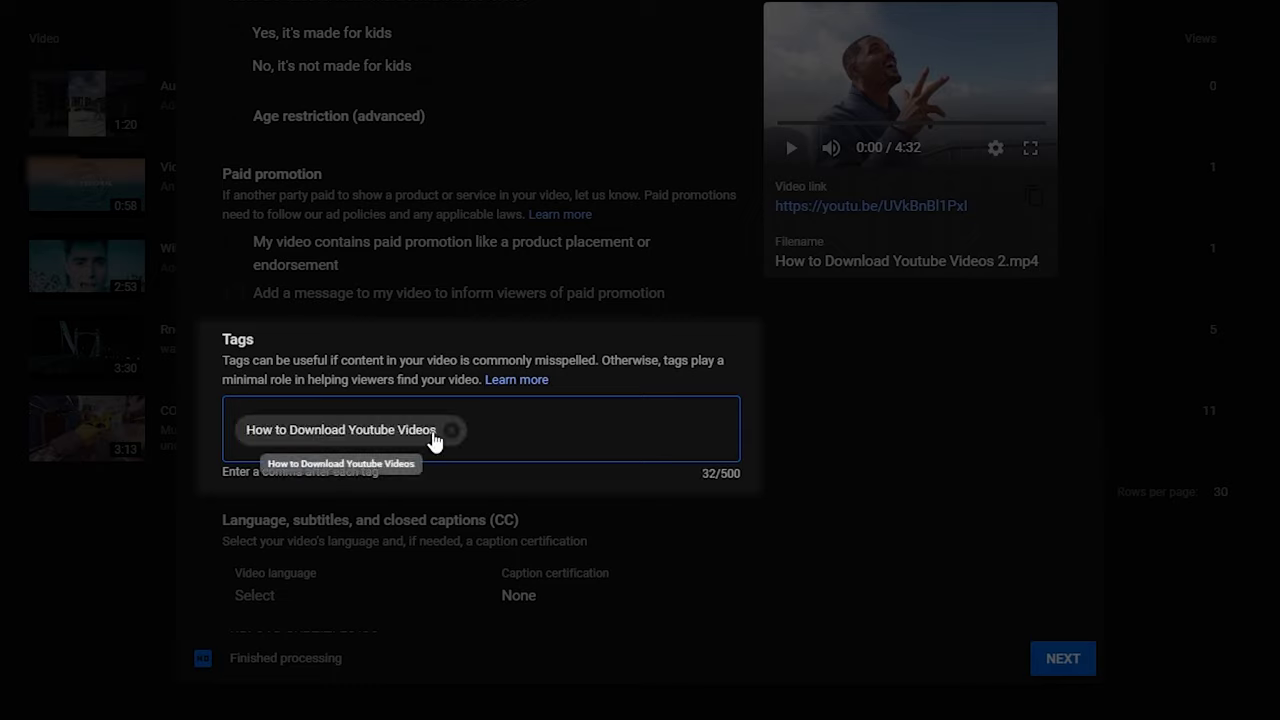
pyautogui.write('GYGC,')
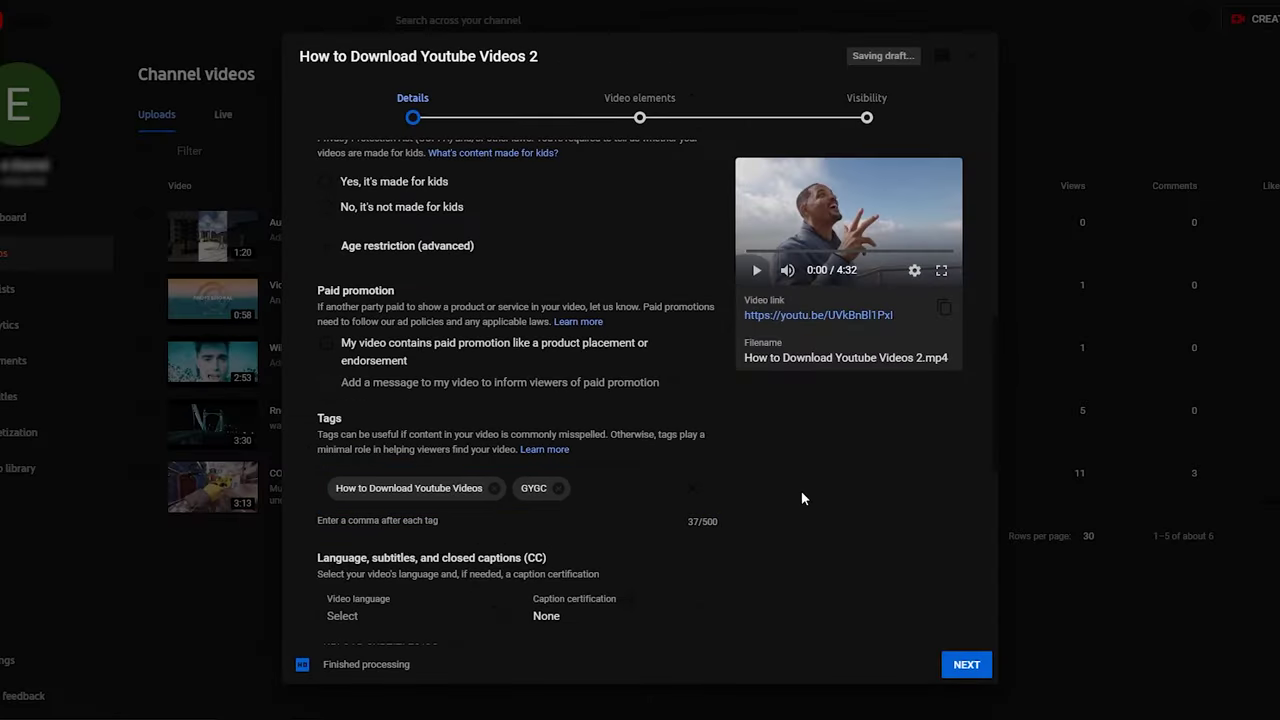
# Step: Set the video's category to Gaming and its game title to Verdun (2015)
pyautogui.scroll(-4, 886, 526)
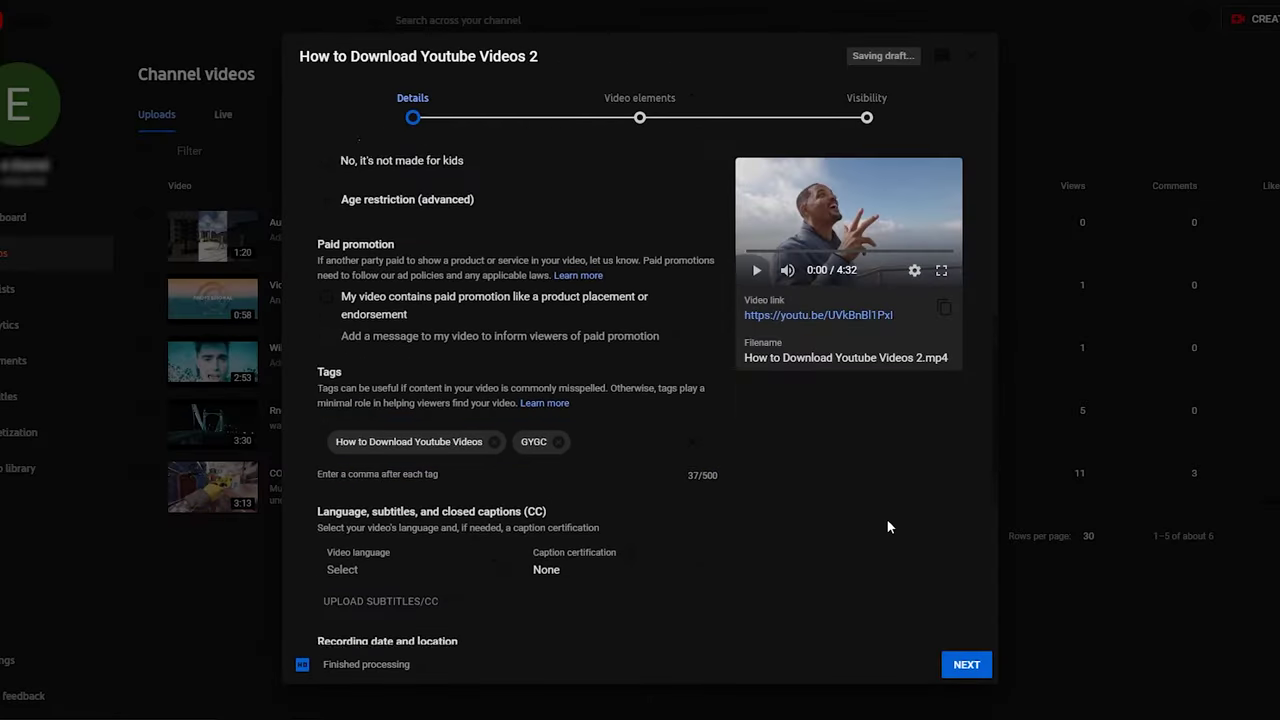
pyautogui.scroll(-2, 886, 526)
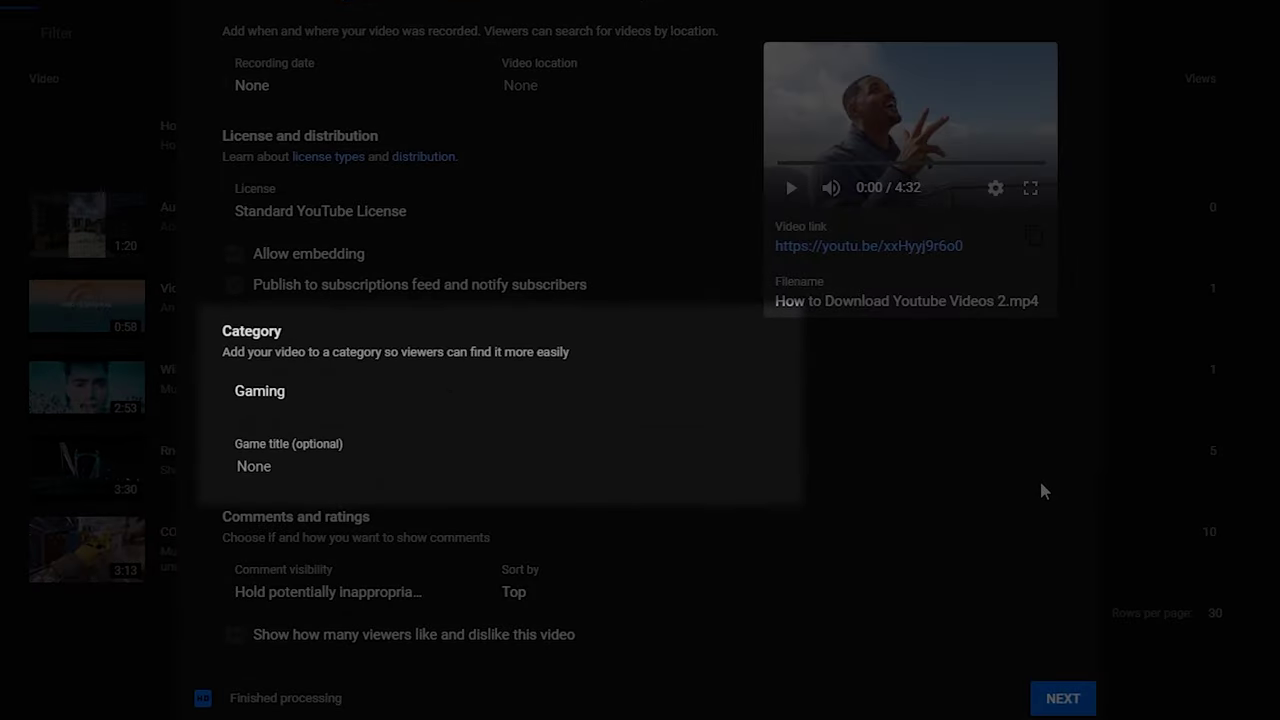
pyautogui.click(402, 397)
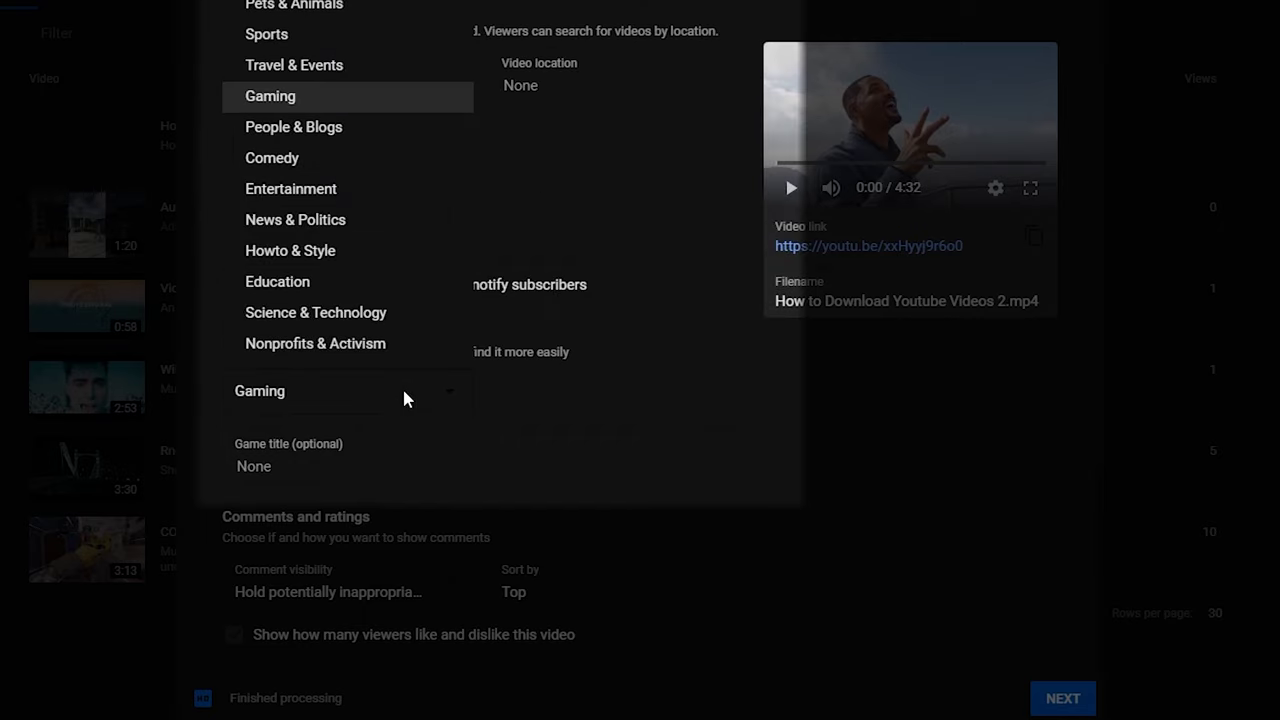
pyautogui.click(292, 113)
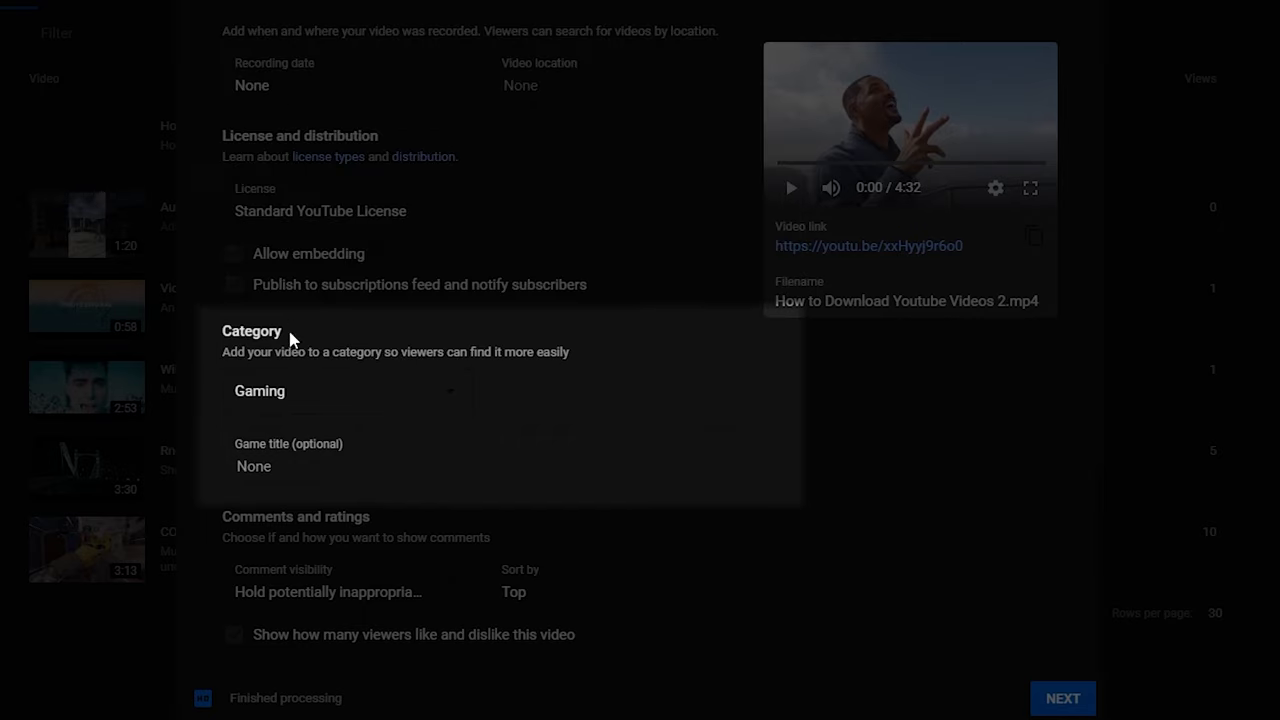
pyautogui.click(254, 466)
pyautogui.write('verdun')
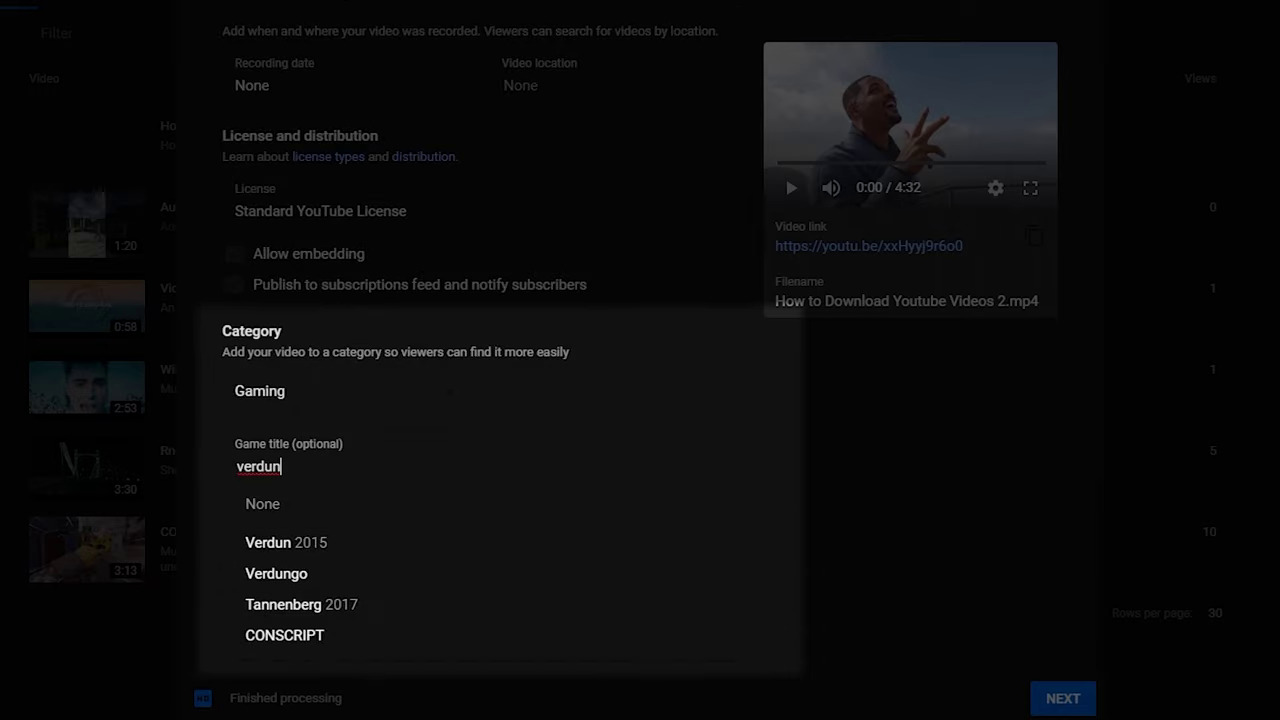
pyautogui.click(423, 542)
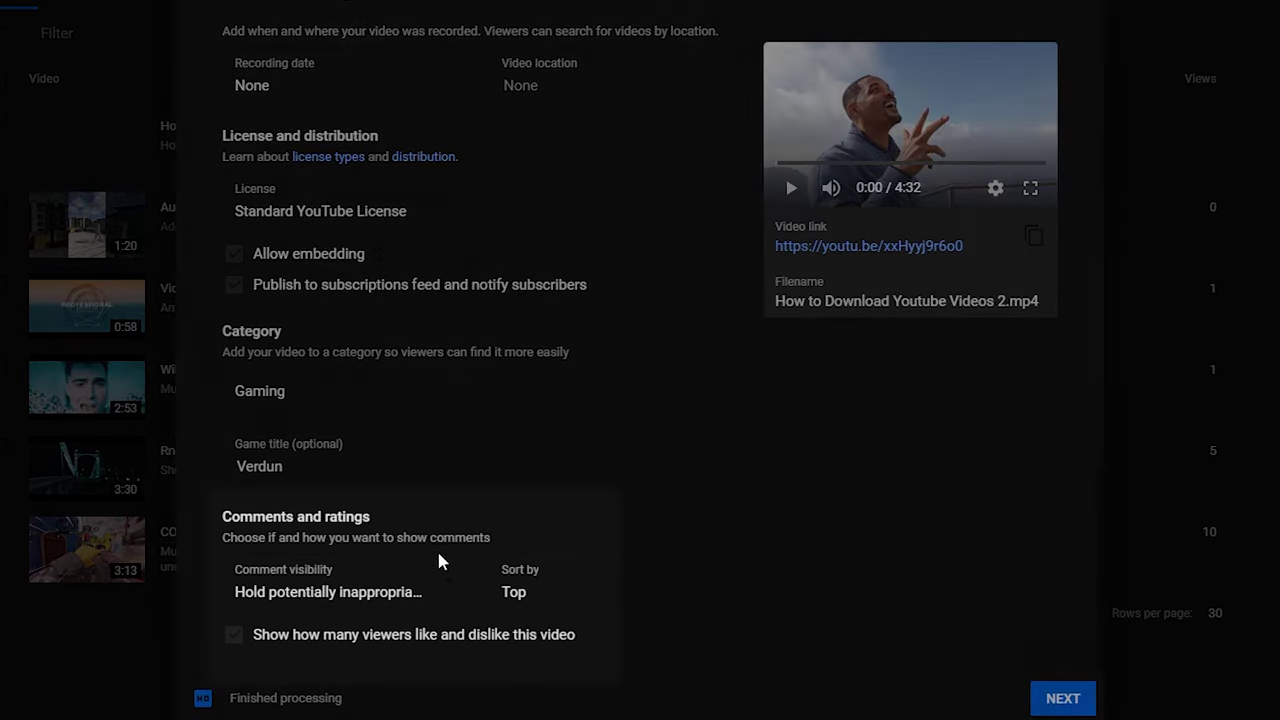
# Step: Set the comment visibility to hold potentially inappropriate comments for review
pyautogui.click(466, 604)
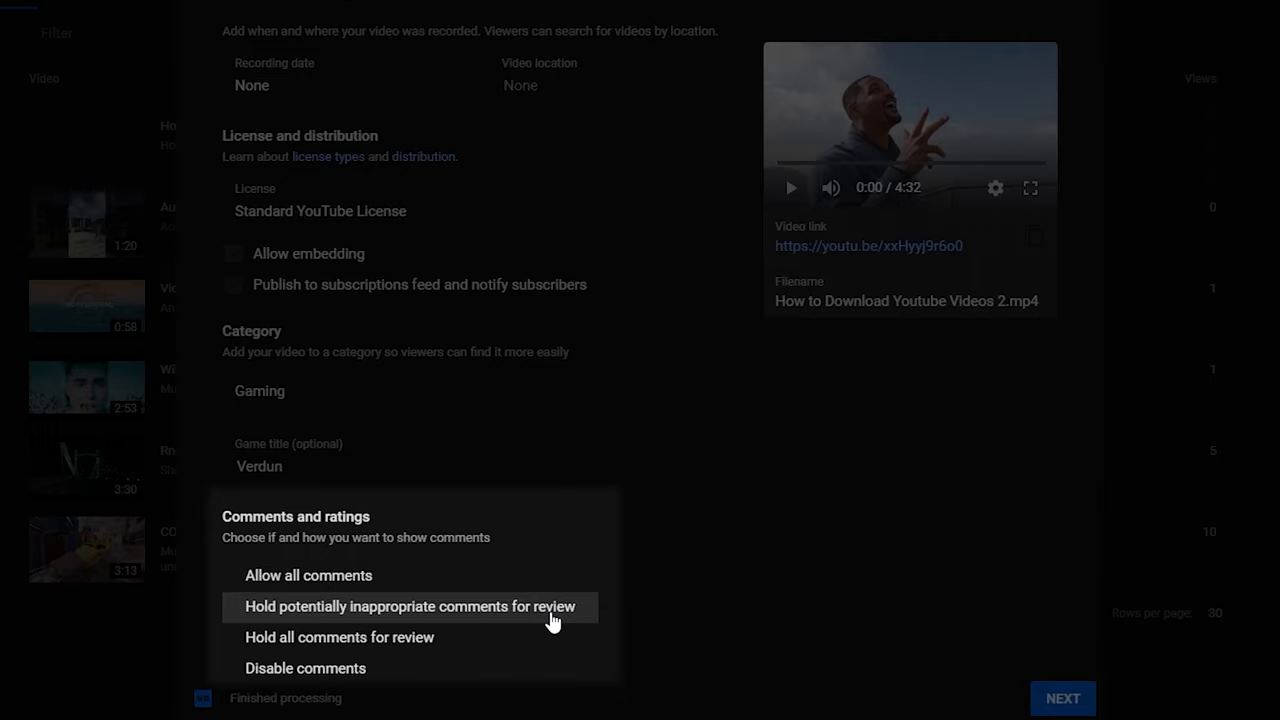
pyautogui.click(552, 618)
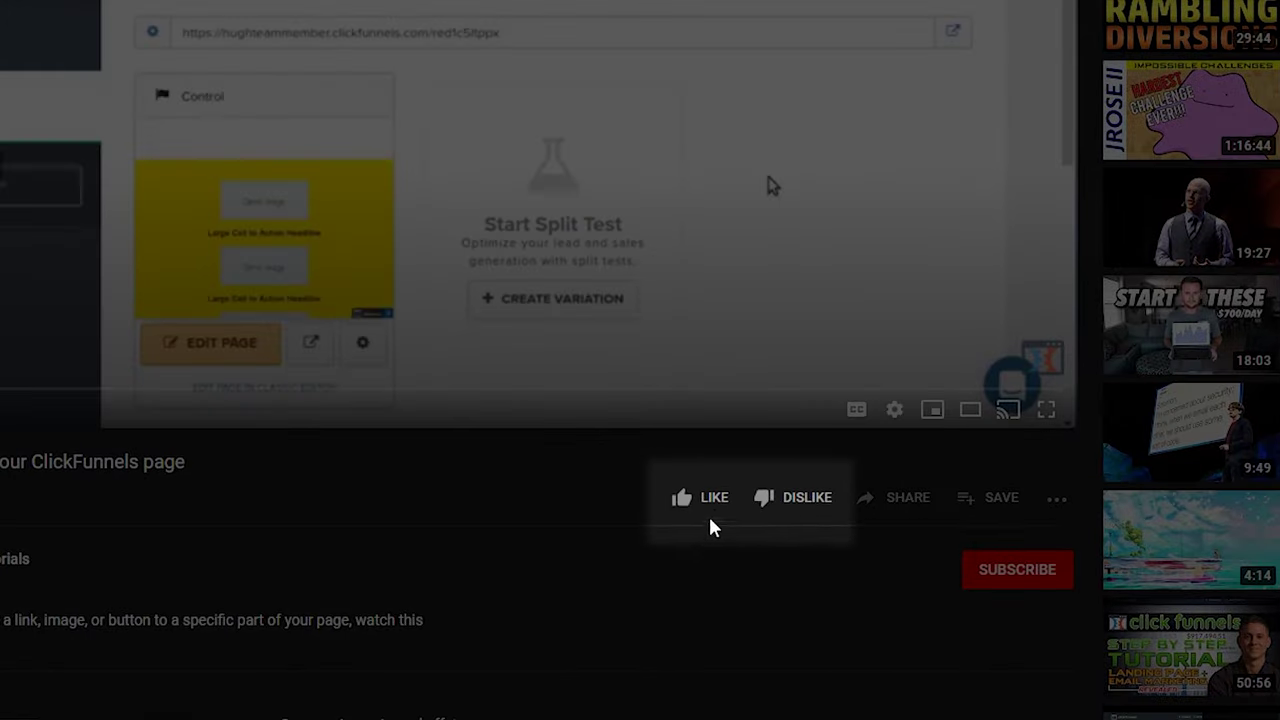
pyautogui.click(695, 565)
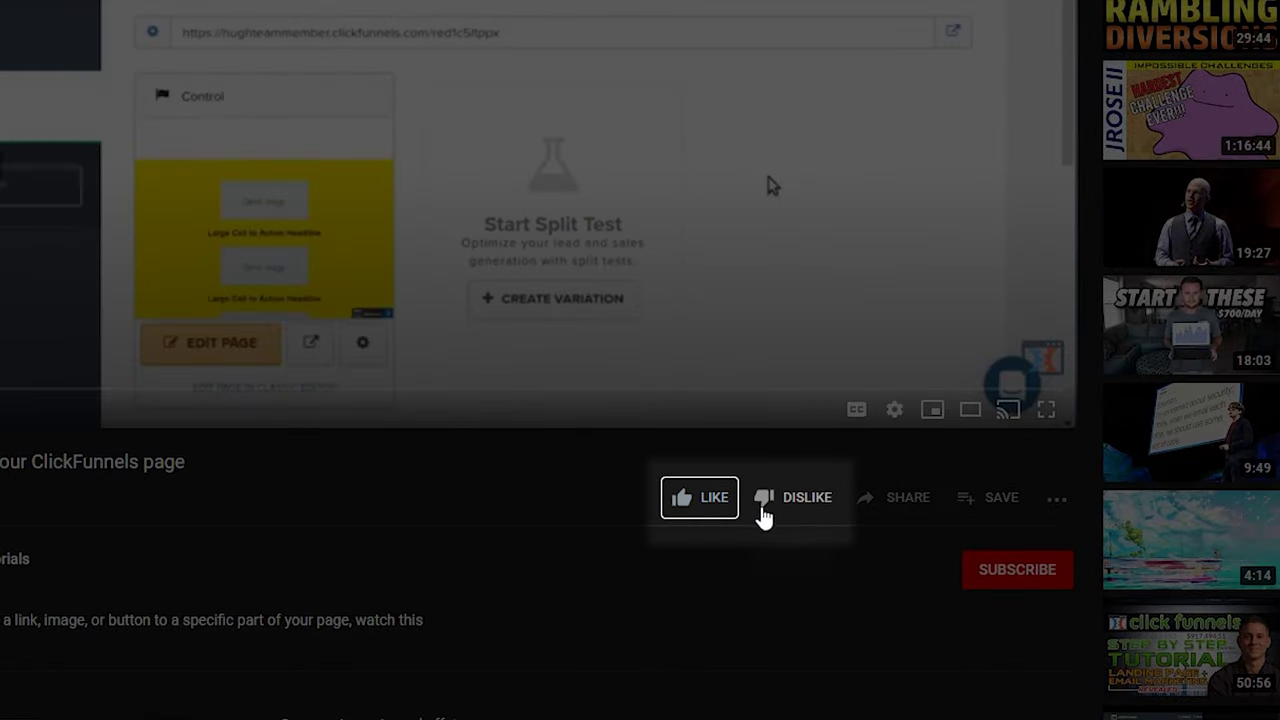
pyautogui.click(768, 510)
pyautogui.click(708, 514)
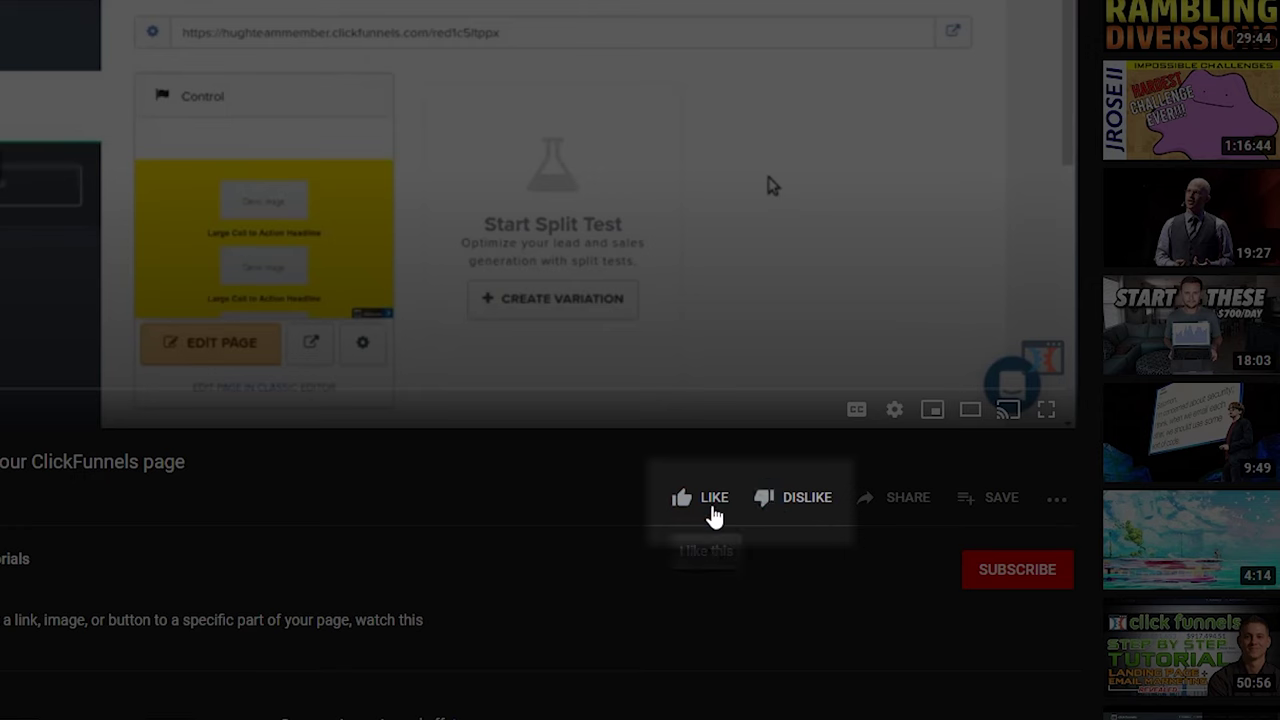
pyautogui.click(700, 516)
pyautogui.click(740, 514)
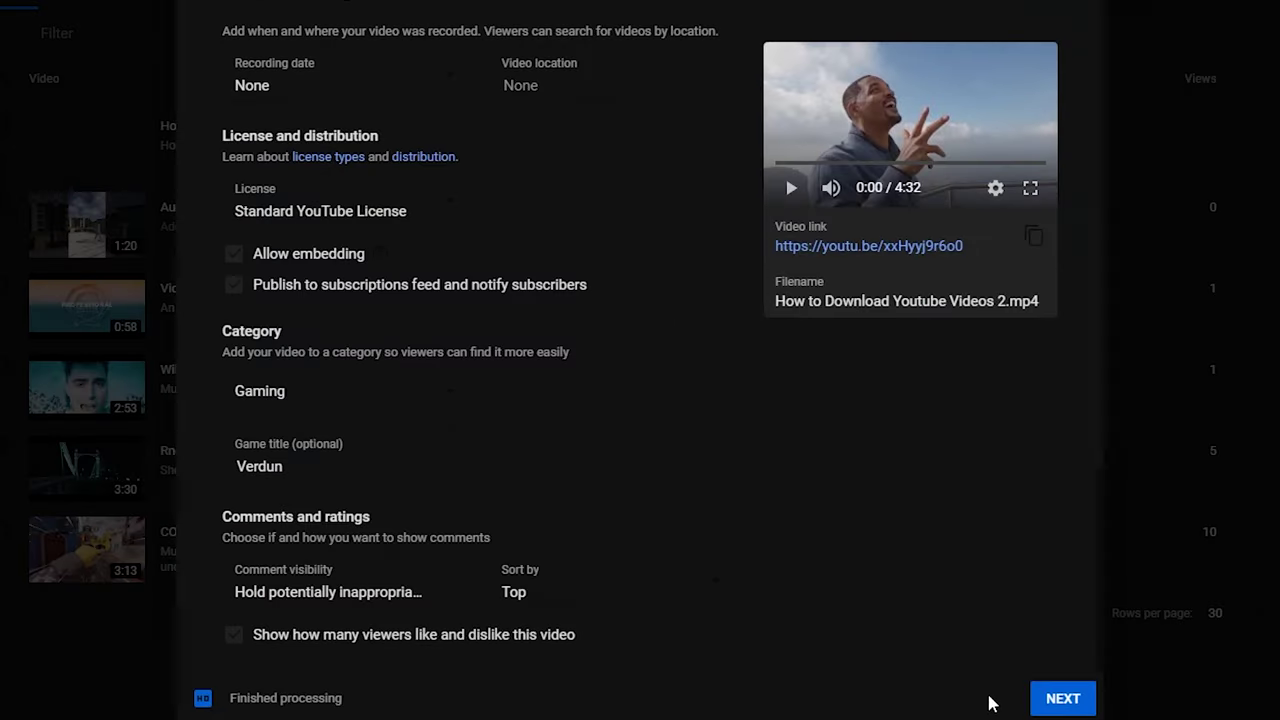
# Step: Continue to the video elements stage and look at the available card types, leaving without adding a card
pyautogui.click(1045, 700)
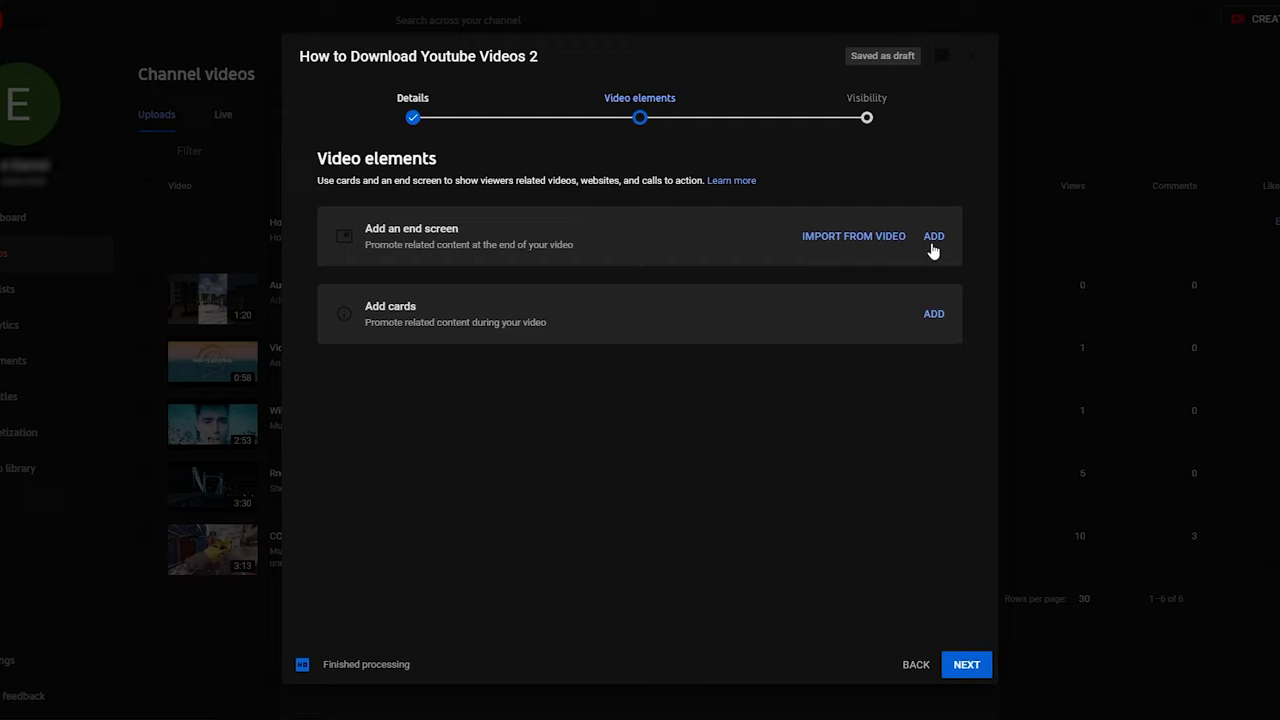
pyautogui.click(933, 314)
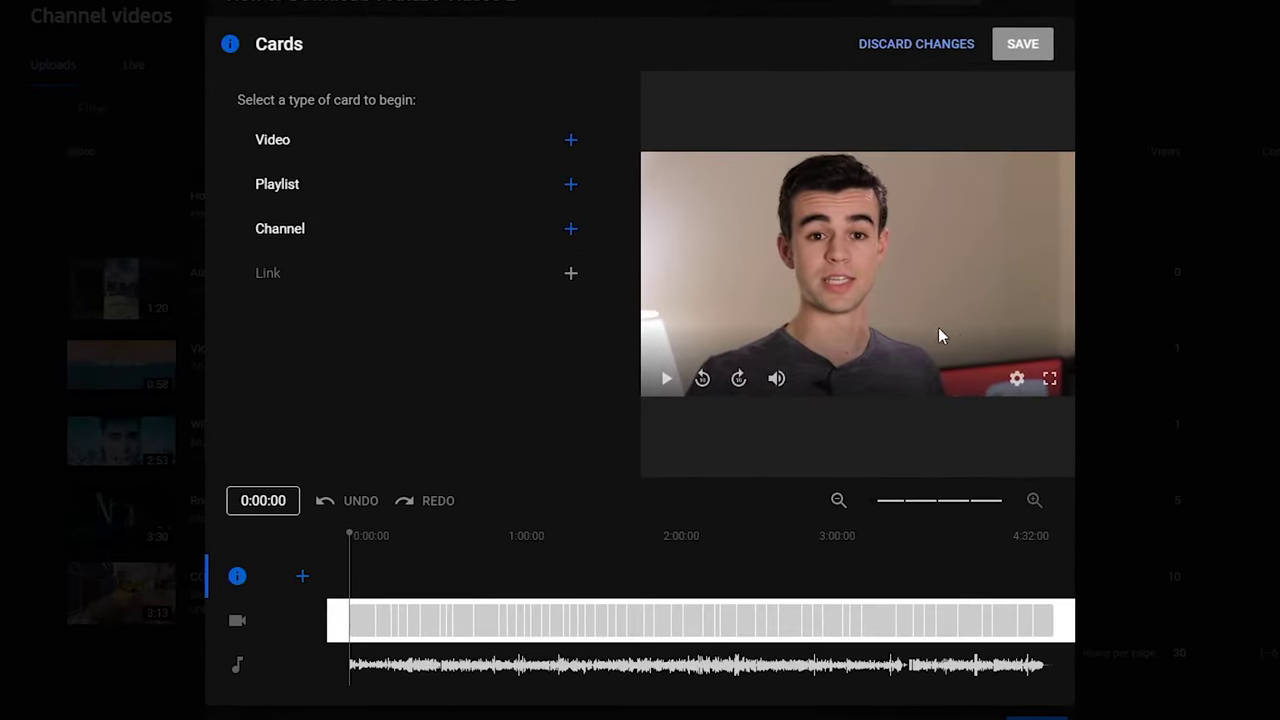
pyautogui.click(884, 58)
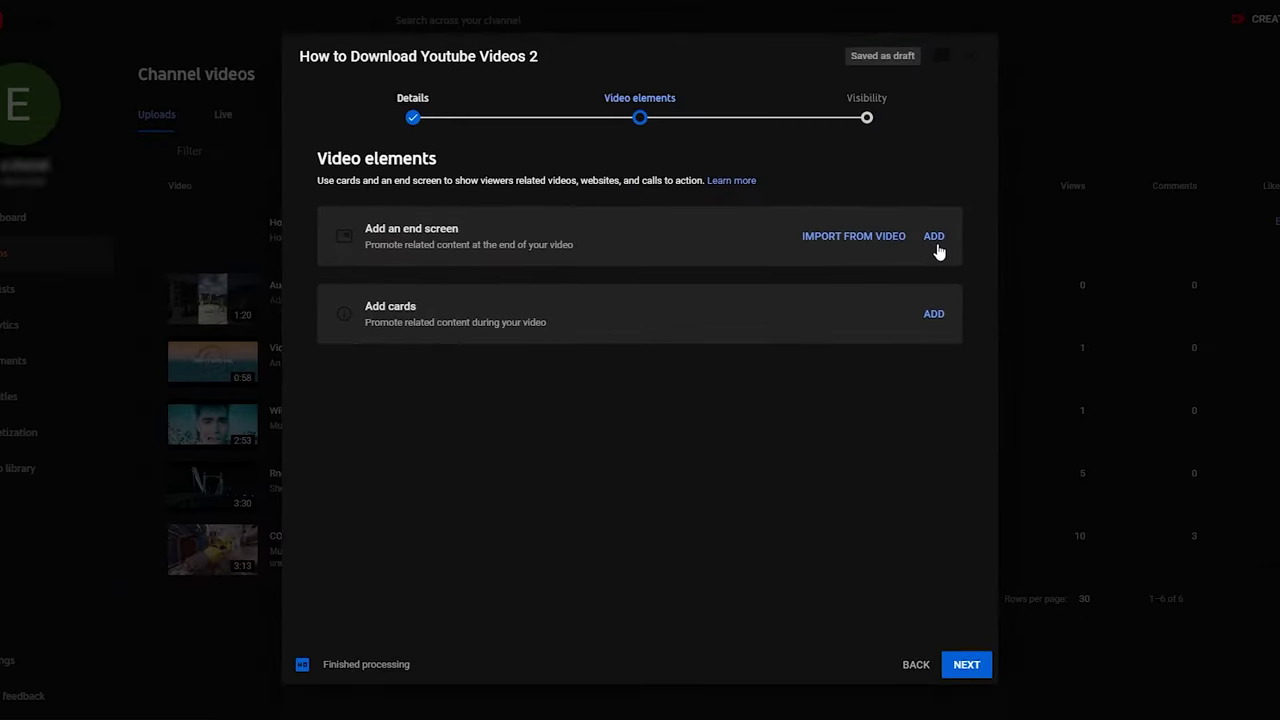
# Step: Start an end screen, undo the two-video layout, and apply the one-video, one-subscribe template with the subscribe element on the left
pyautogui.click(935, 240)
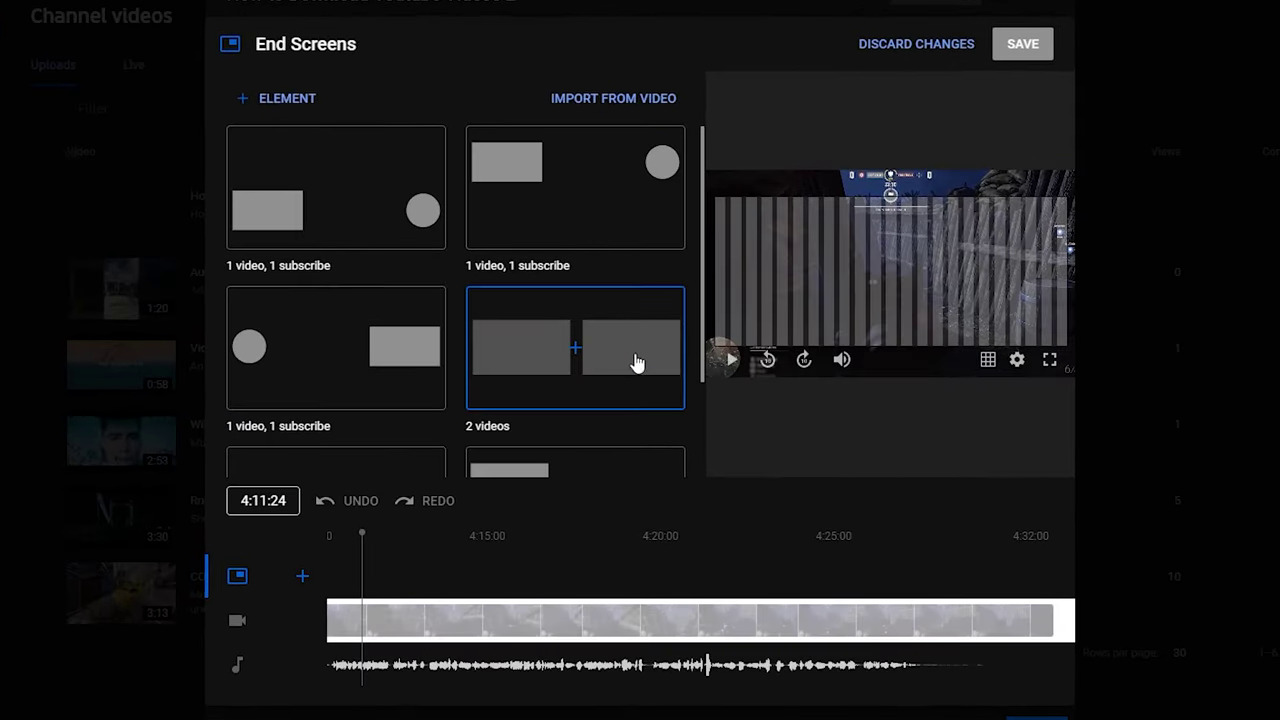
pyautogui.click(620, 356)
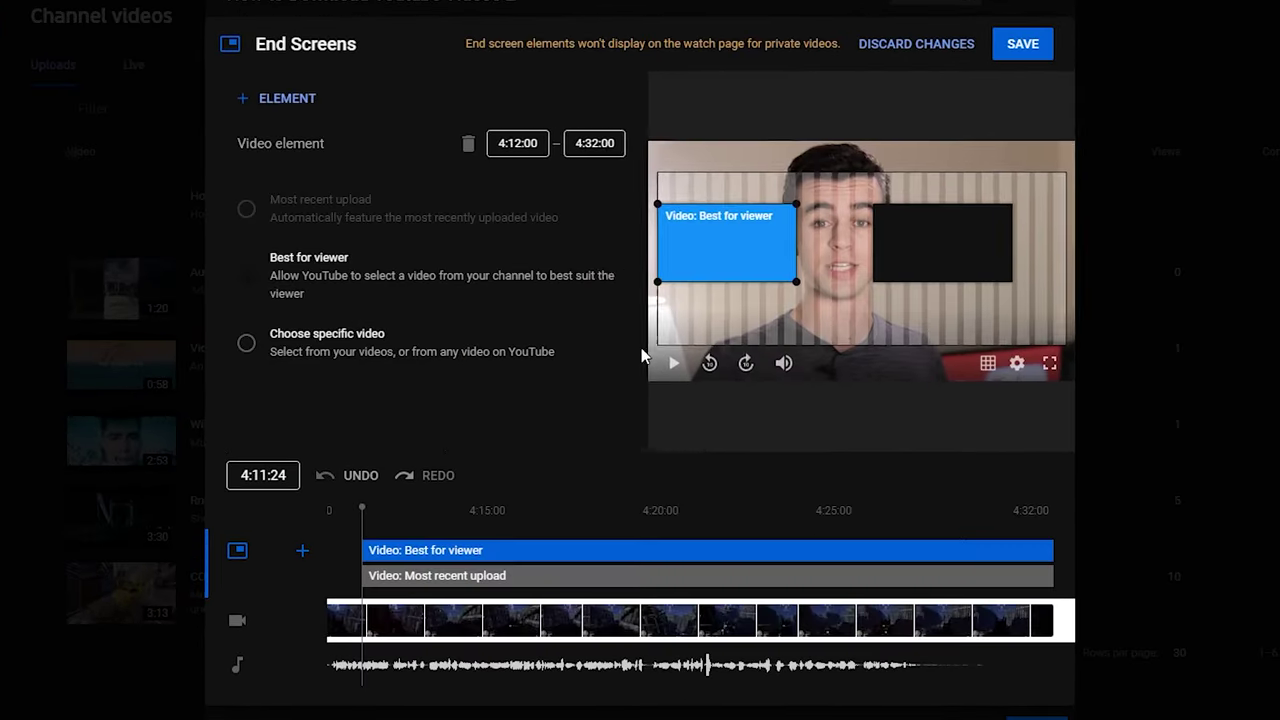
pyautogui.click(357, 478)
pyautogui.click(334, 383)
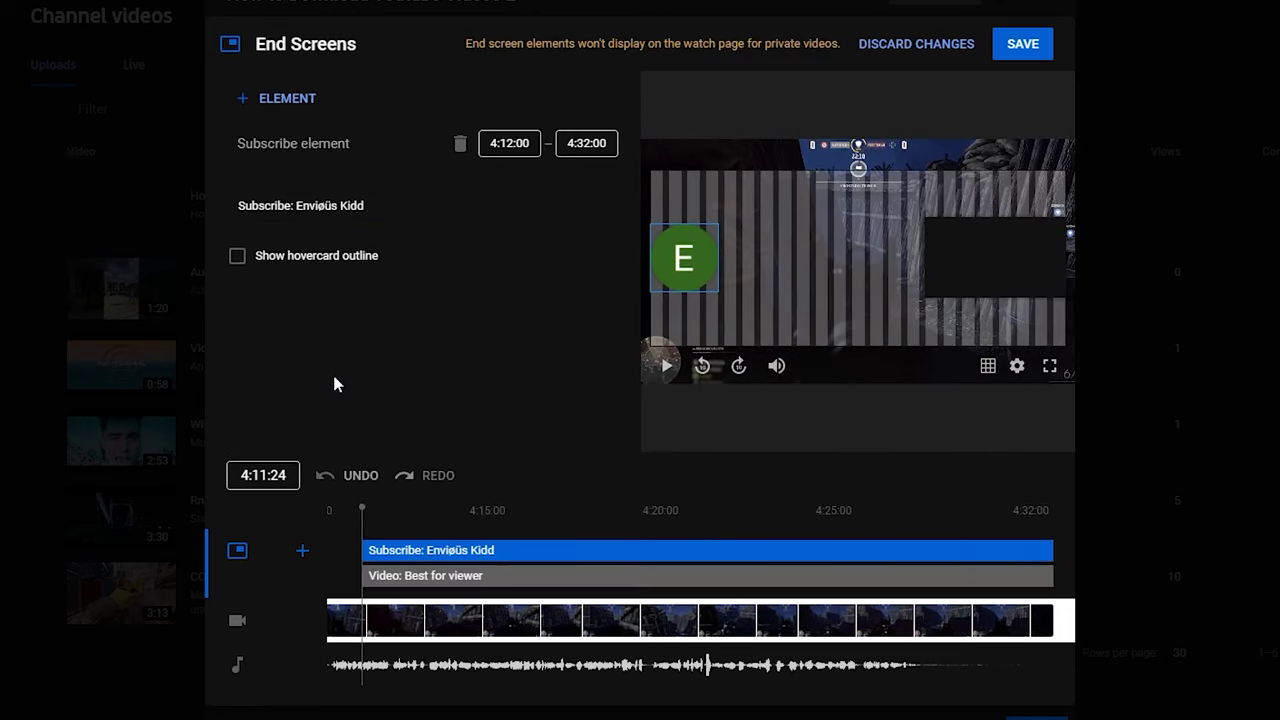
# Step: Try the one-video, one-subscribe template with the video at the upper left and subscribe element at the upper right, and discard the end screen changes
pyautogui.click(350, 476)
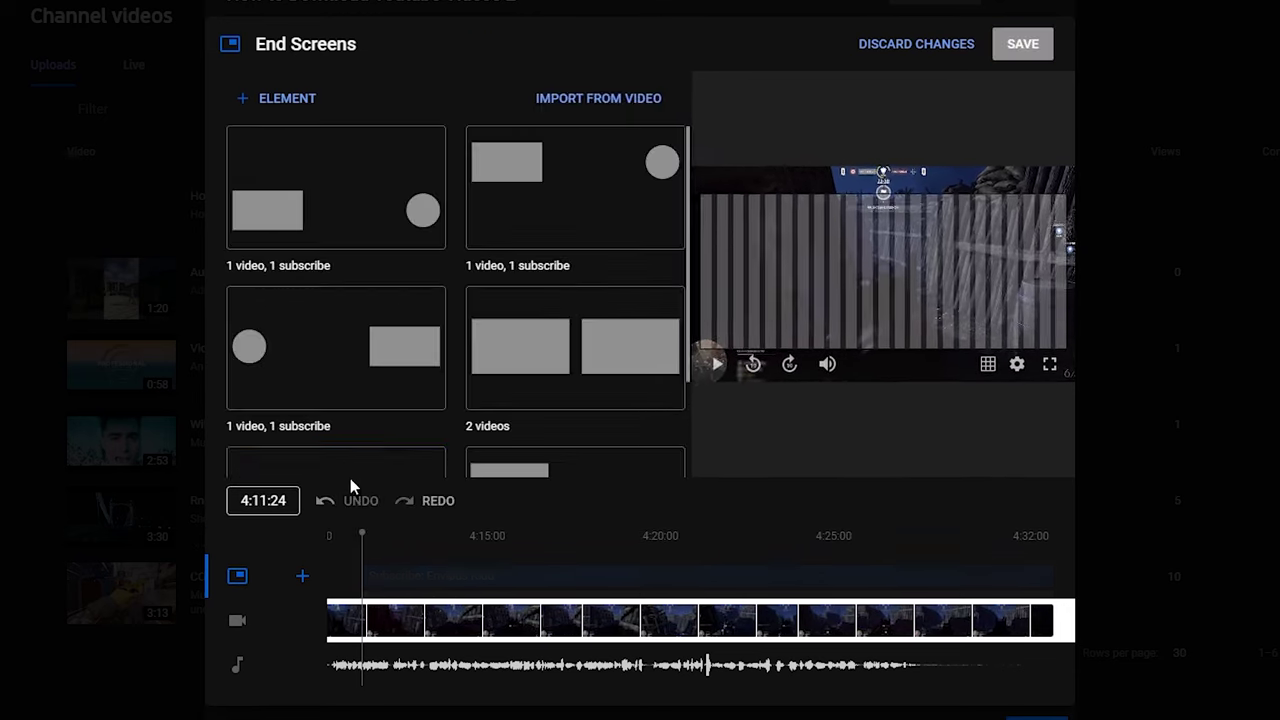
pyautogui.click(605, 209)
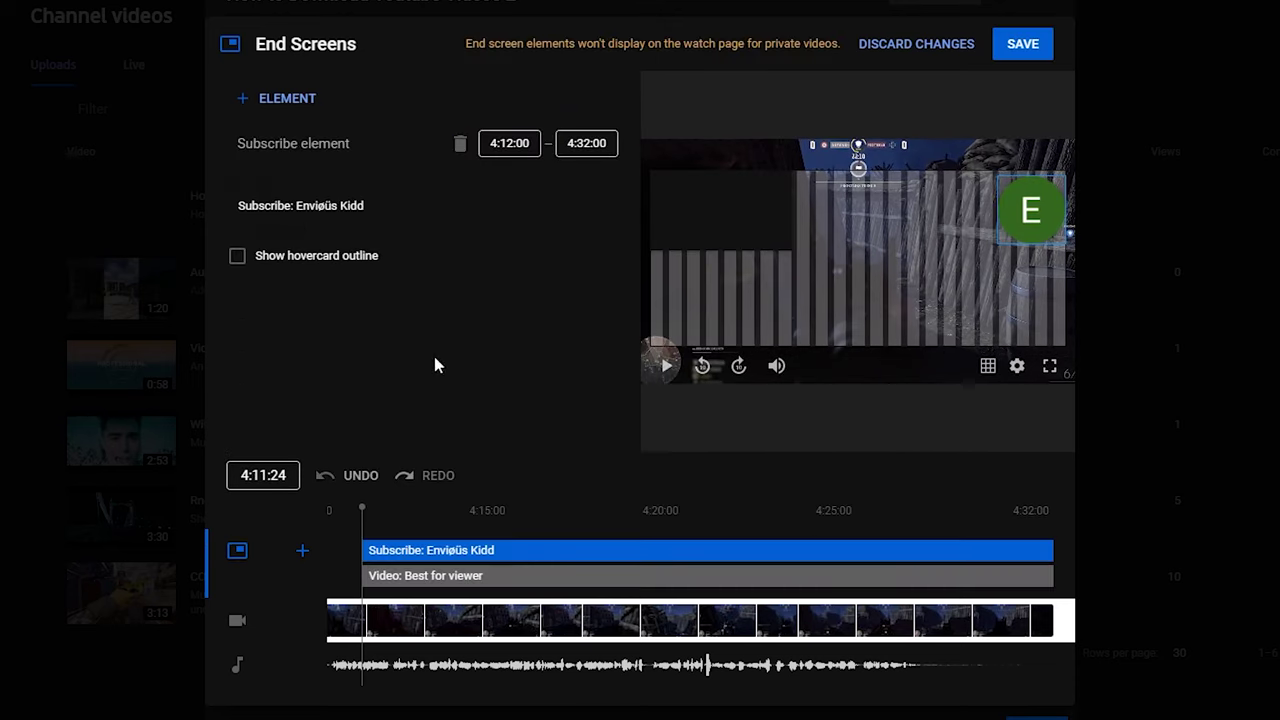
pyautogui.click(360, 476)
pyautogui.scroll(-1, 488, 395)
pyautogui.scroll(-1, 491, 395)
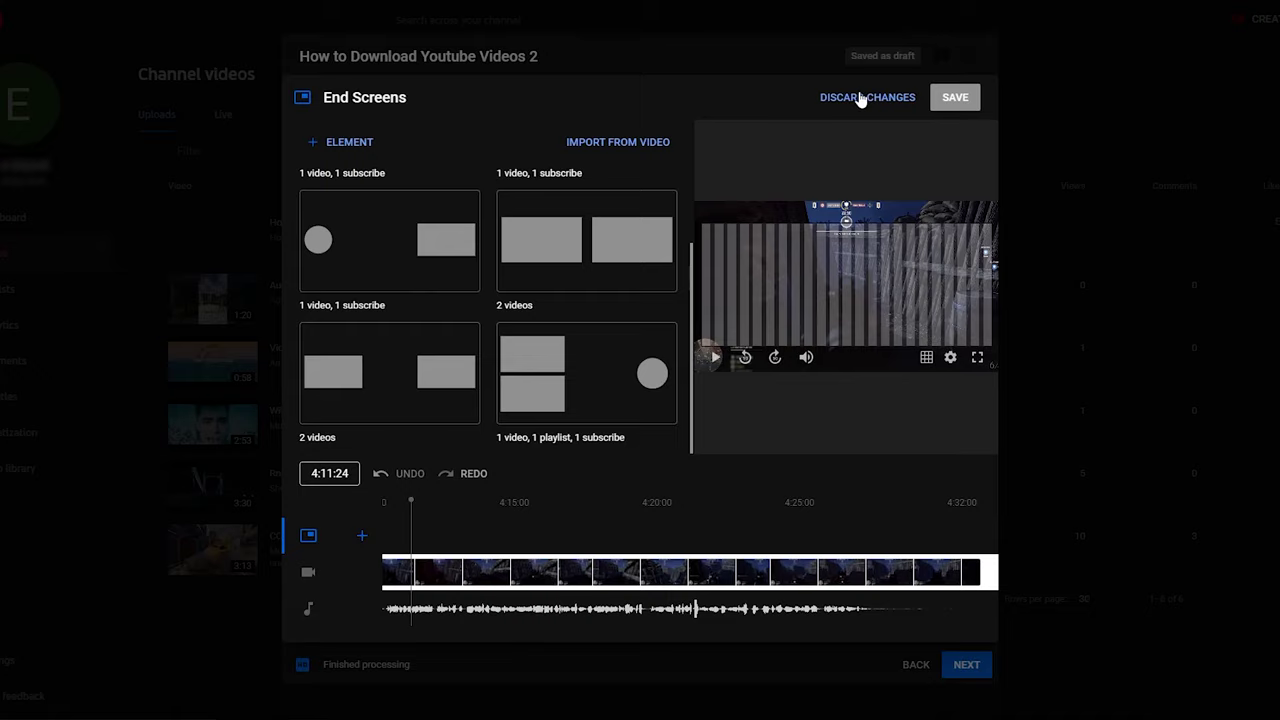
pyautogui.click(858, 98)
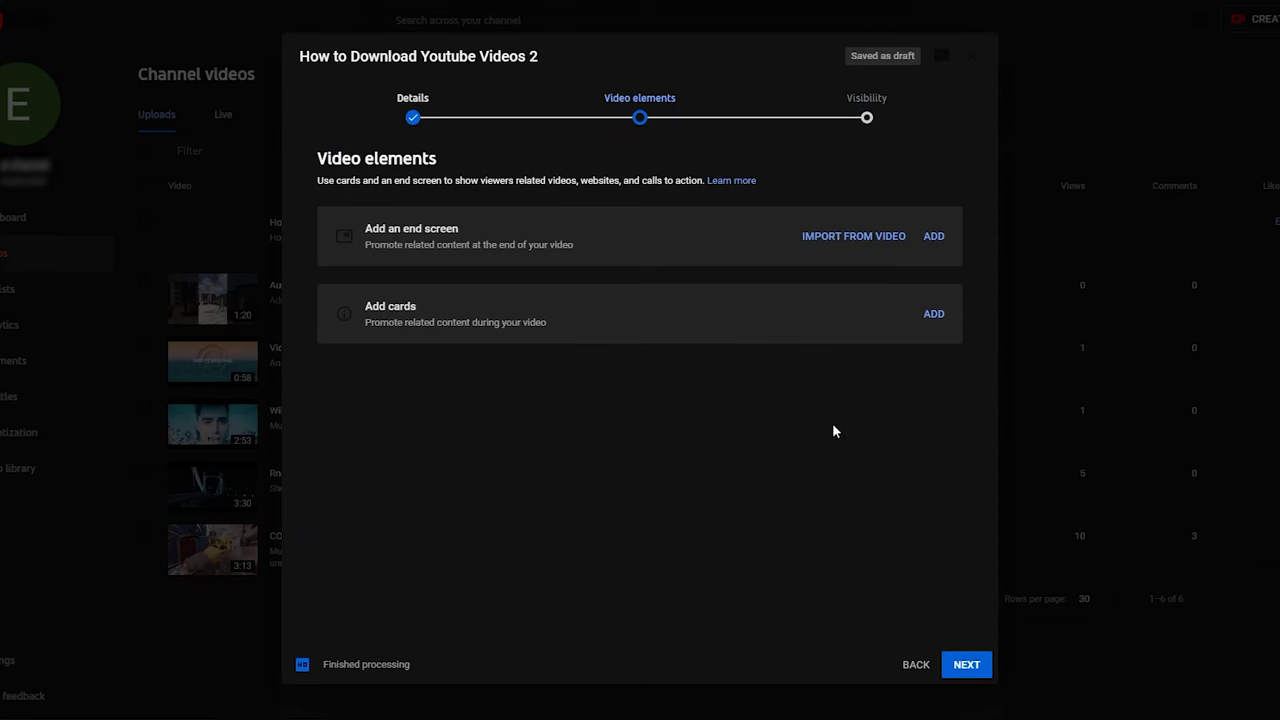
# Step: Continue to the visibility stage, check the scheduling option, and save the video as Private
pyautogui.click(961, 668)
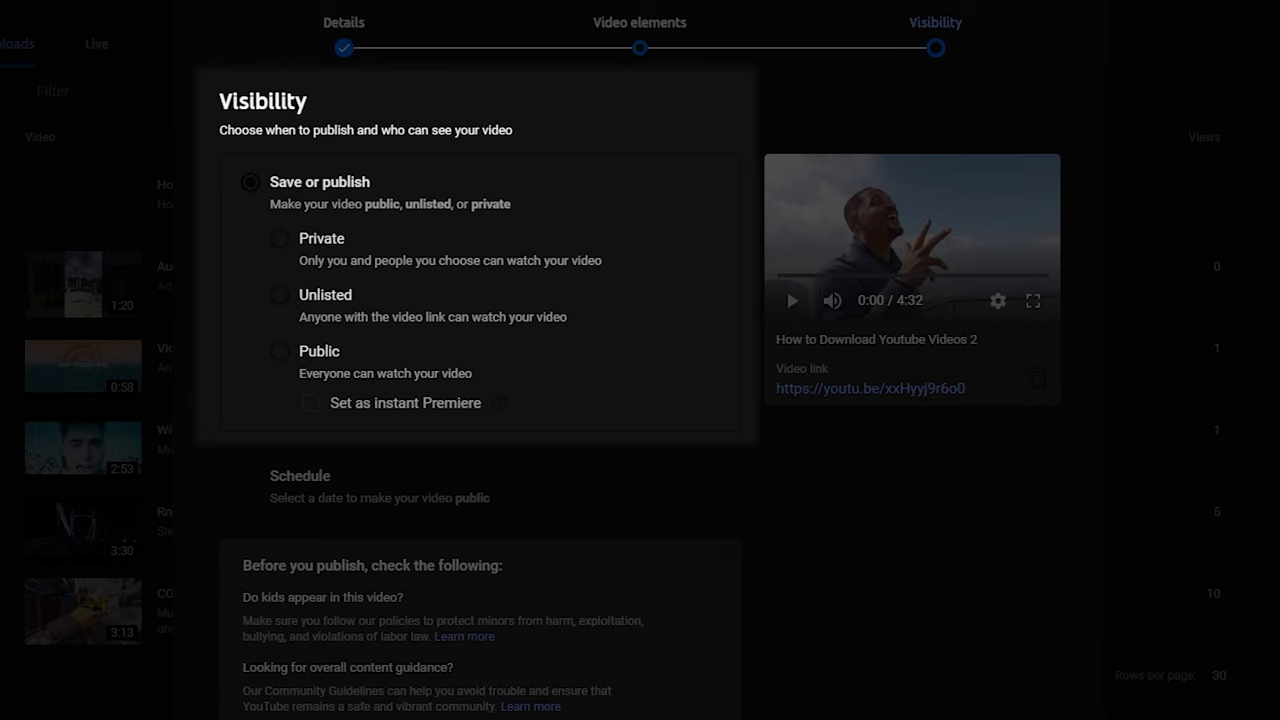
pyautogui.click(272, 484)
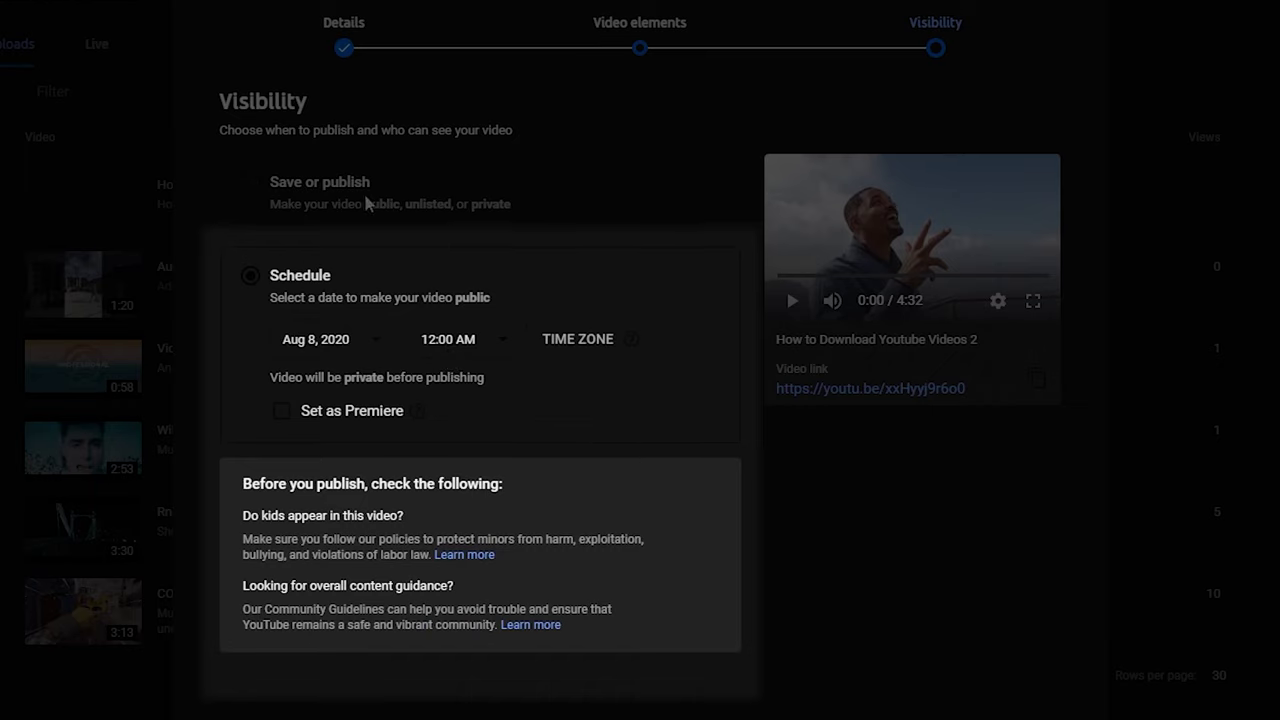
pyautogui.click(275, 190)
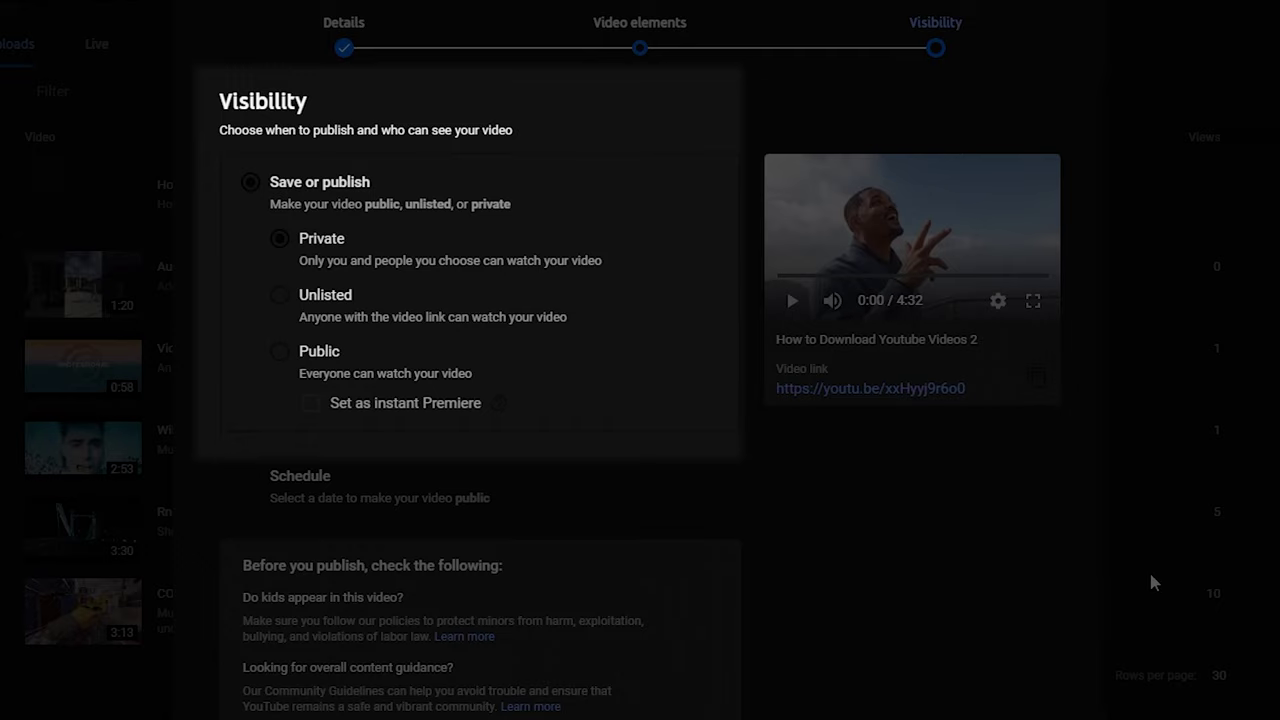
pyautogui.click(979, 669)
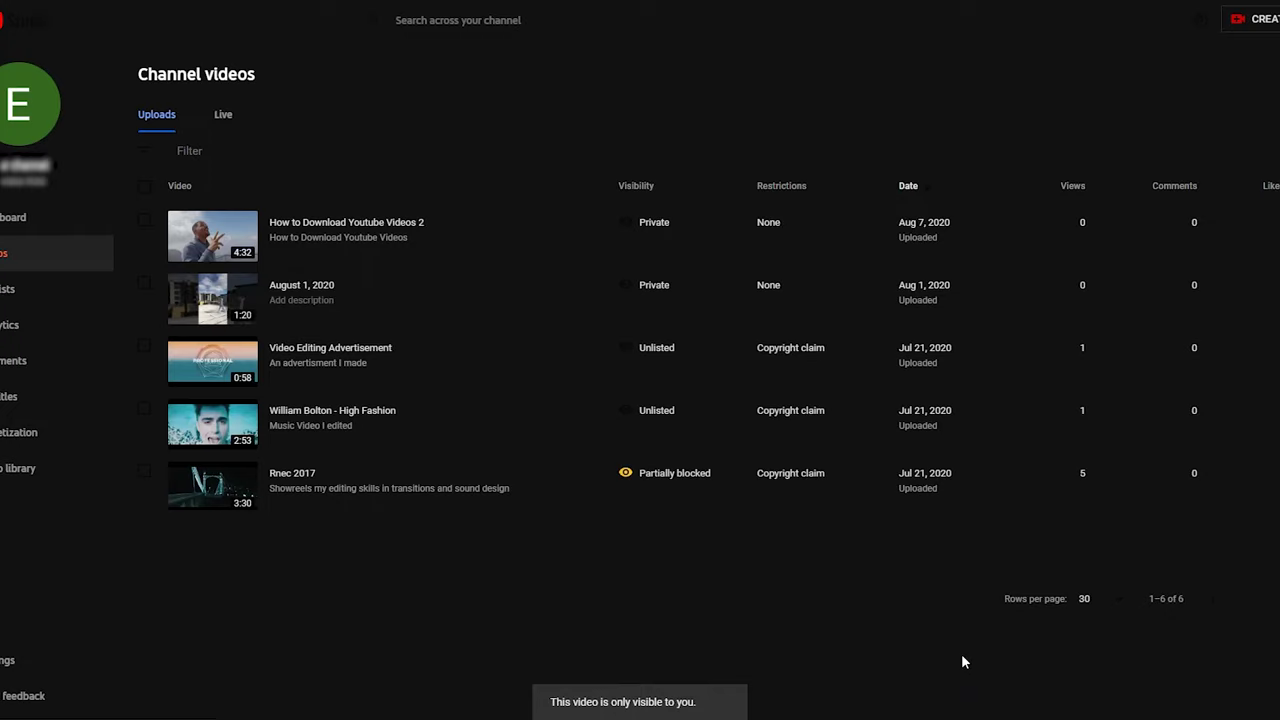
# Step: Open the details of the uploaded video "How to Download Youtube Videos 2" and review its basic and additional options
pyautogui.moveTo(283, 247)
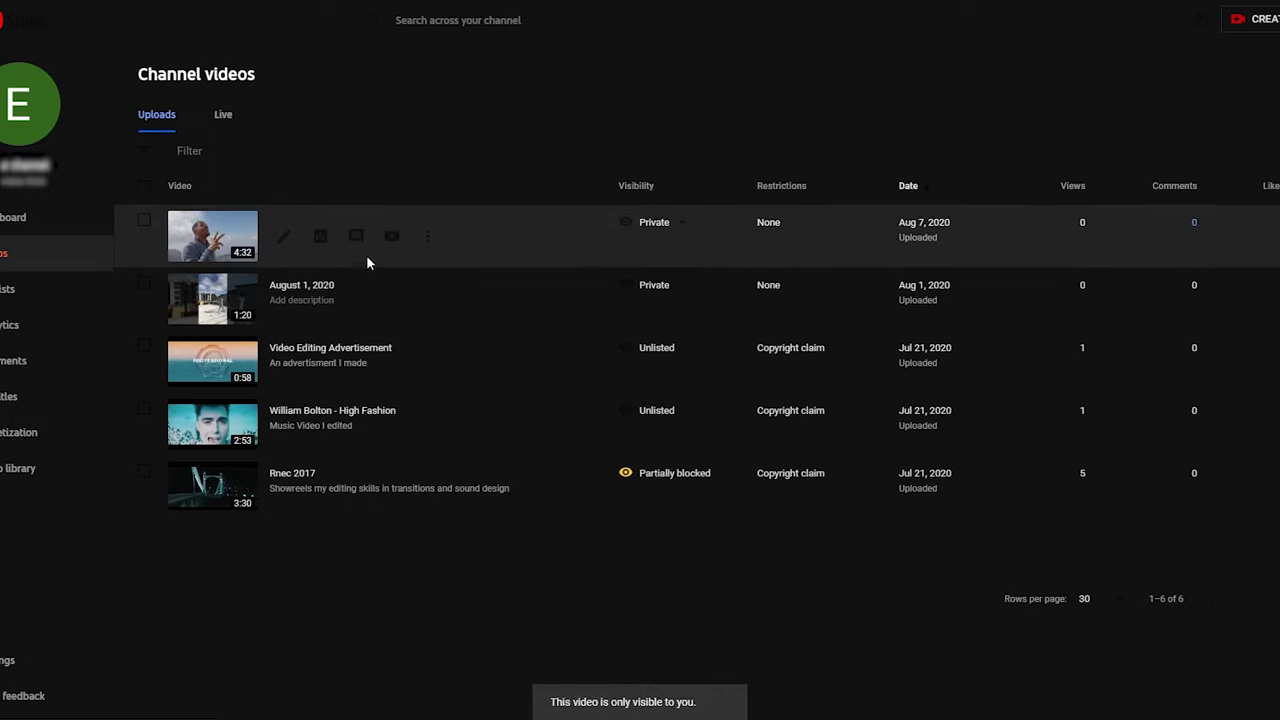
pyautogui.click(283, 247)
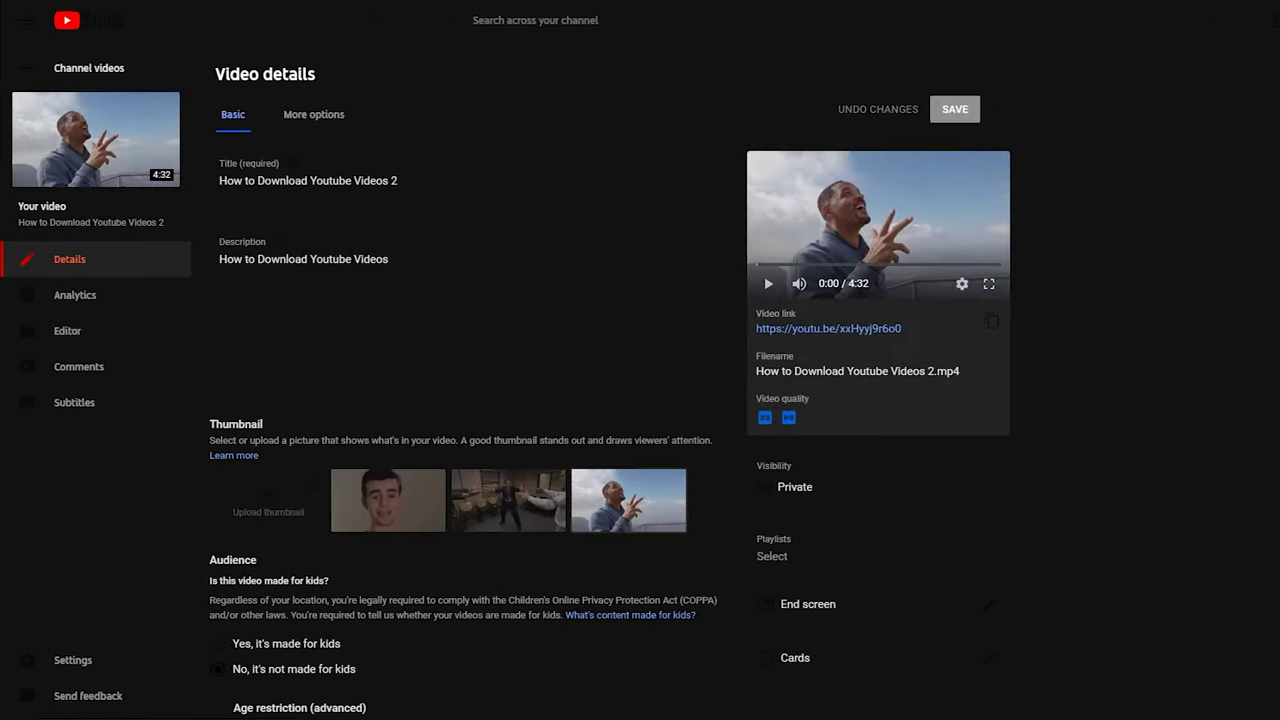
pyautogui.scroll(-3, 575, 283)
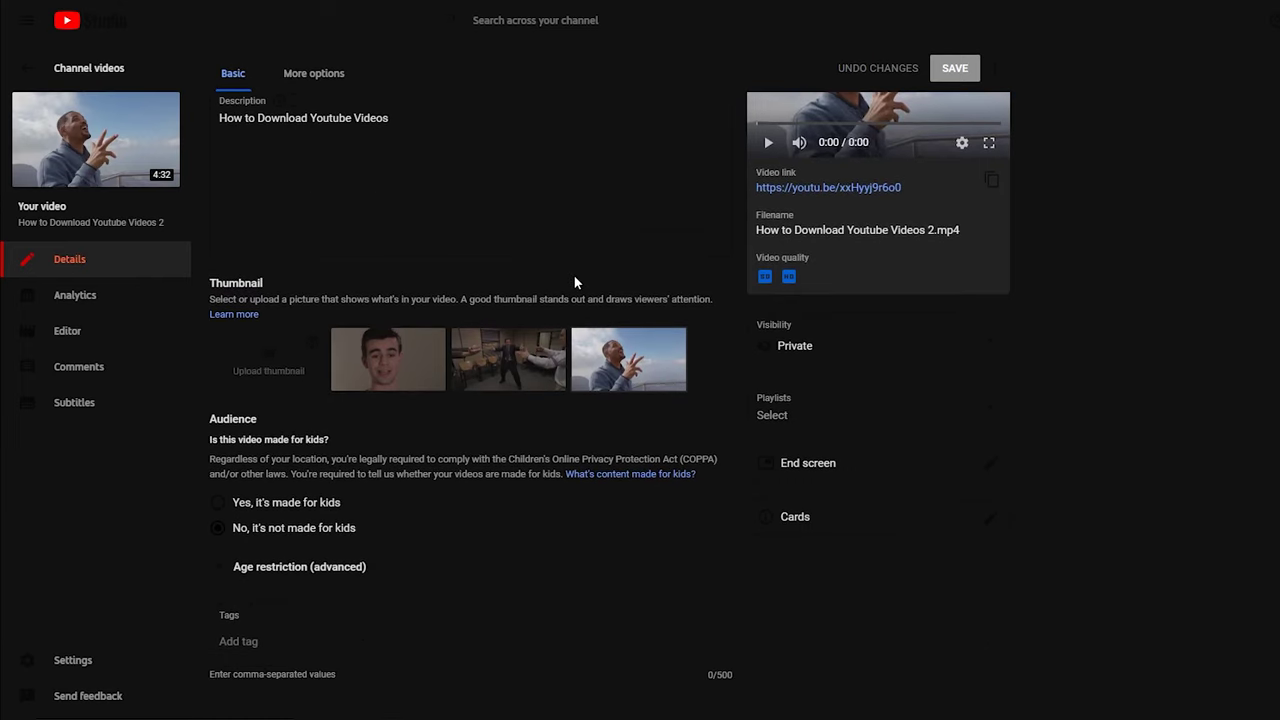
pyautogui.scroll(3, 578, 283)
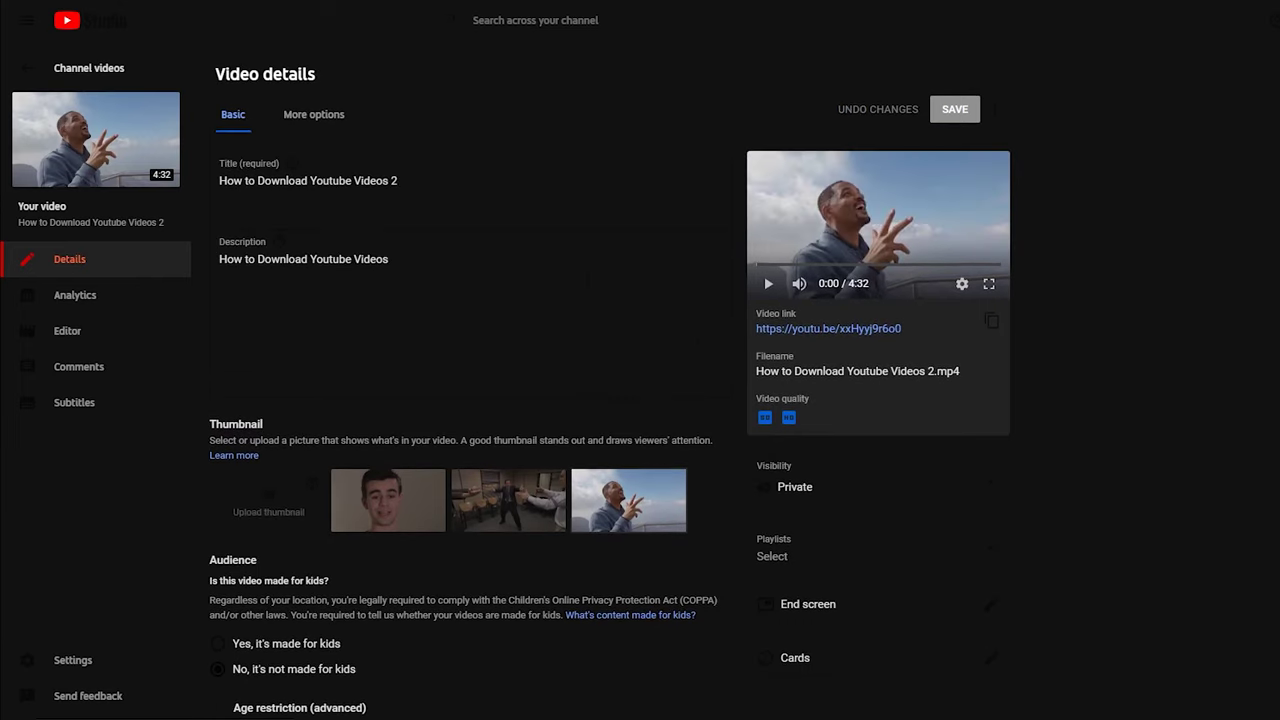
pyautogui.click(337, 118)
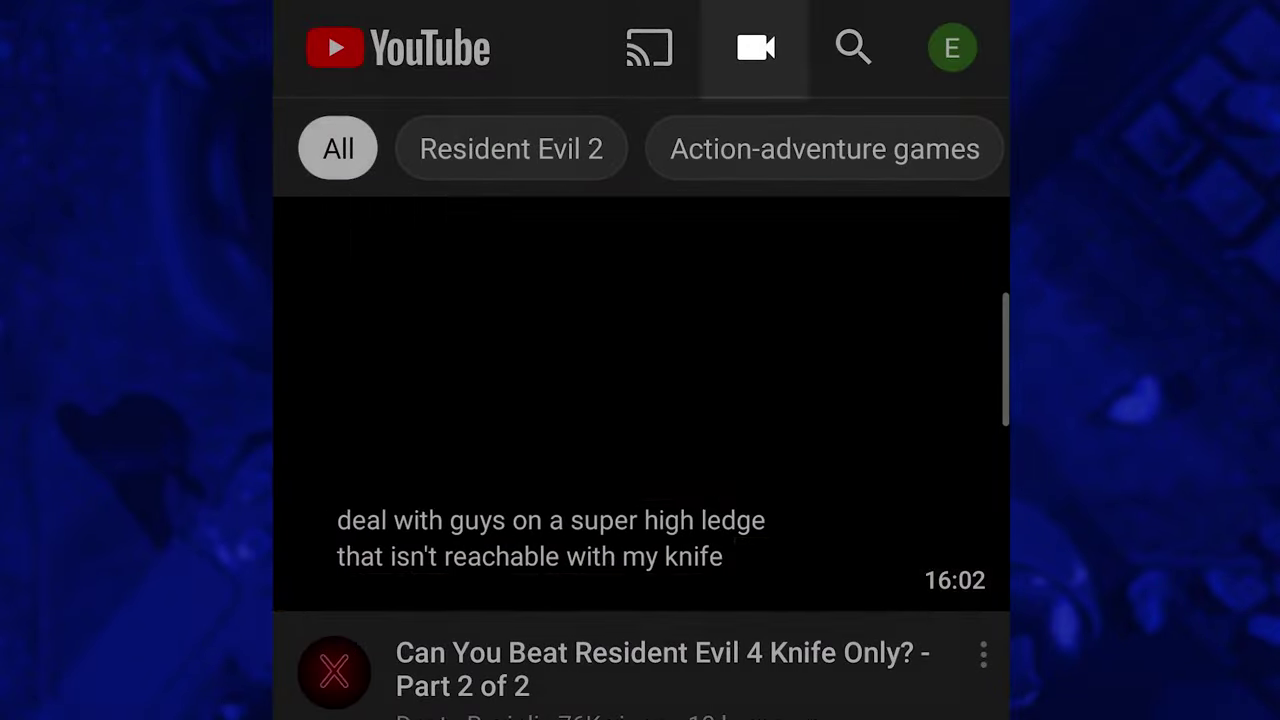
# Step: Switch to the YouTube mobile app, start a new upload, and choose the 1:19 rooftop clip
pyautogui.click(756, 48)
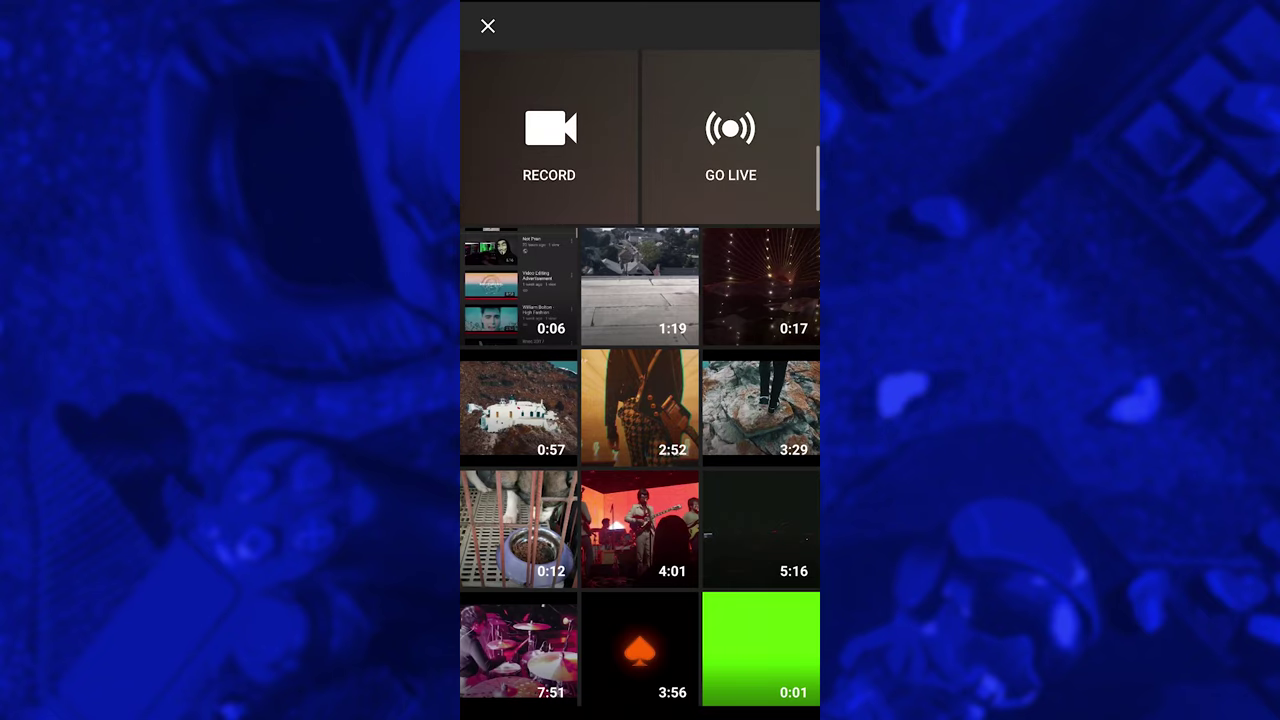
pyautogui.click(640, 287)
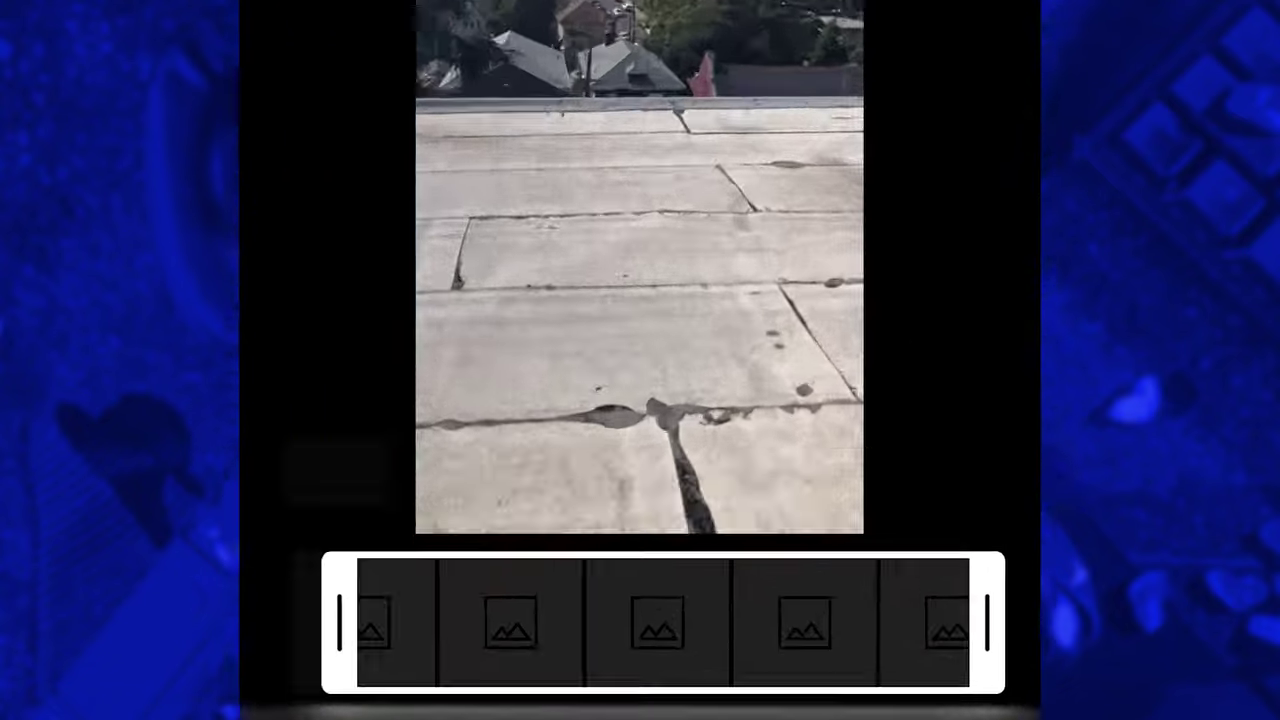
pyautogui.moveTo(484, 590); pyautogui.dragTo(286, 628)
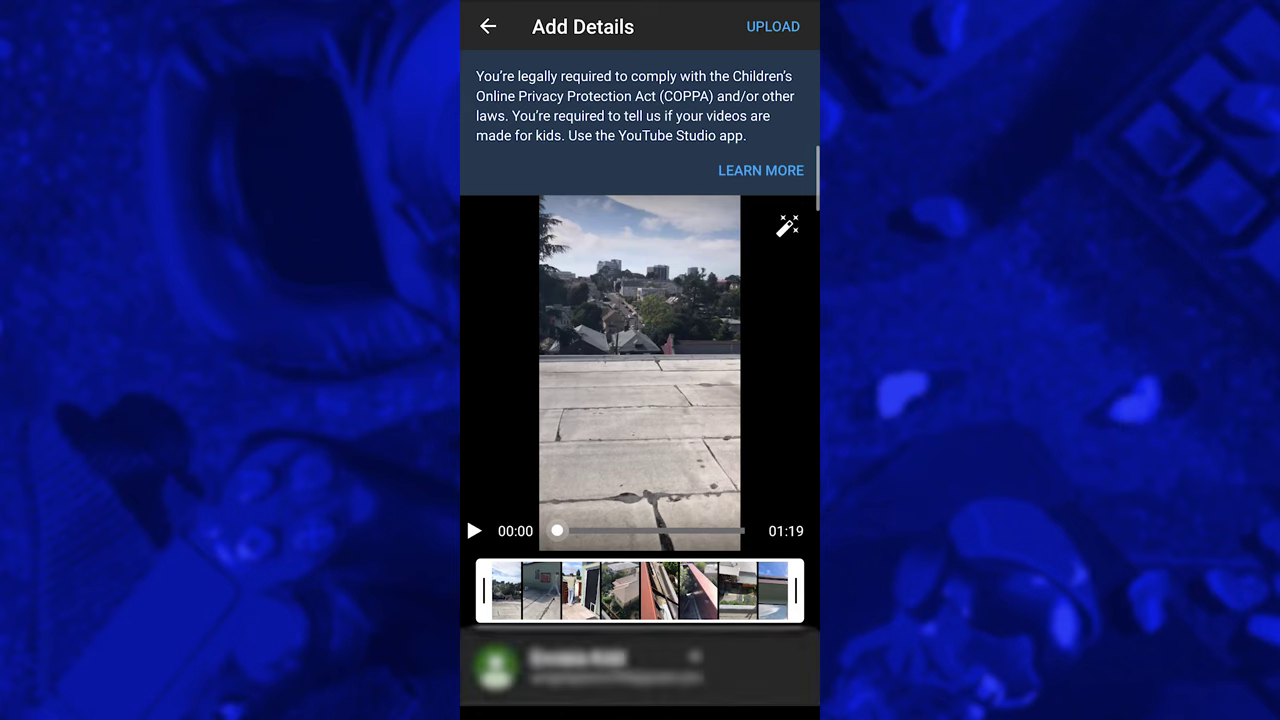
# Step: Title the mobile video "Test", leave its description empty, and submit the upload
pyautogui.scroll(-5, 640, 380)
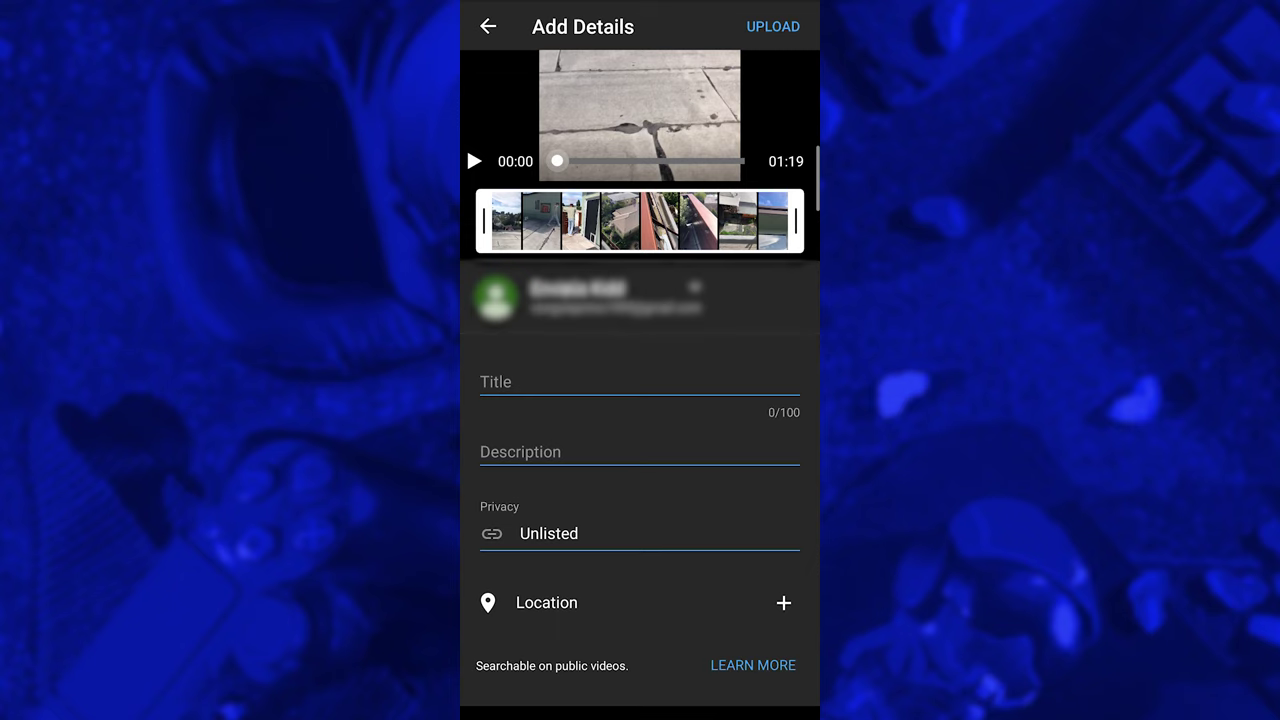
pyautogui.click(560, 381)
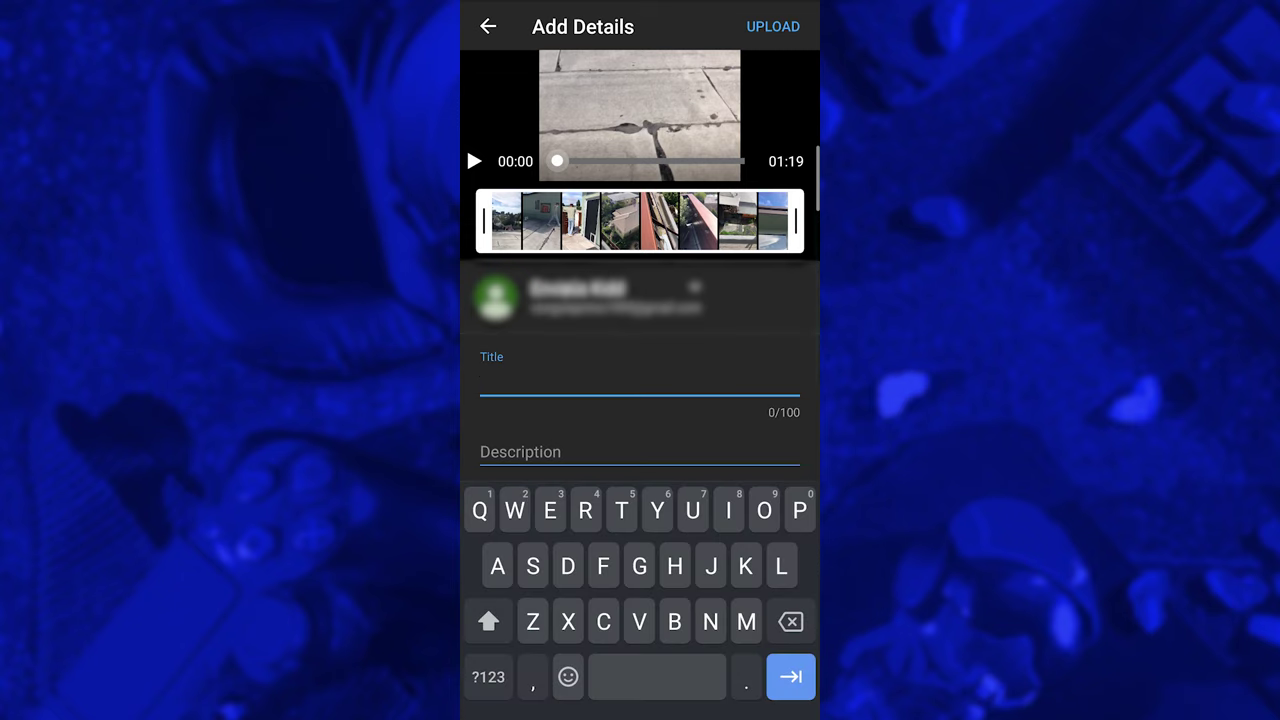
pyautogui.write('Test')
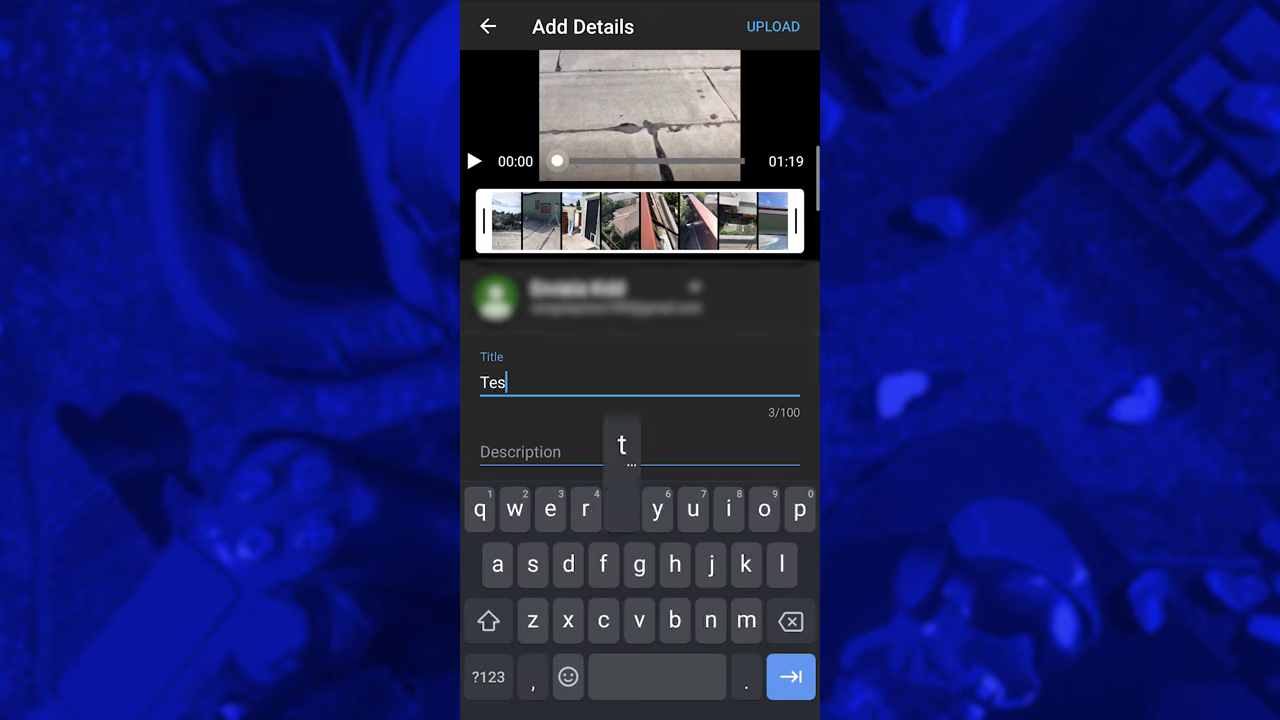
pyautogui.press('Tab')
pyautogui.press('Escape')
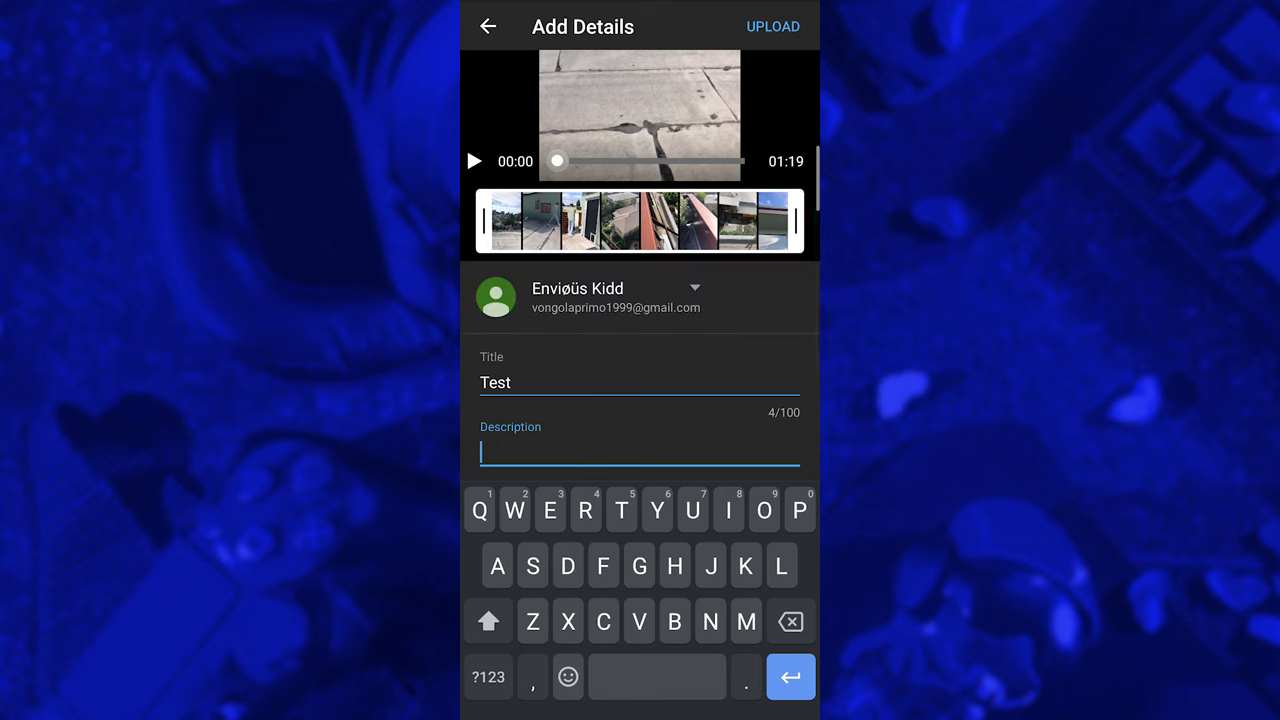
pyautogui.press('Escape')
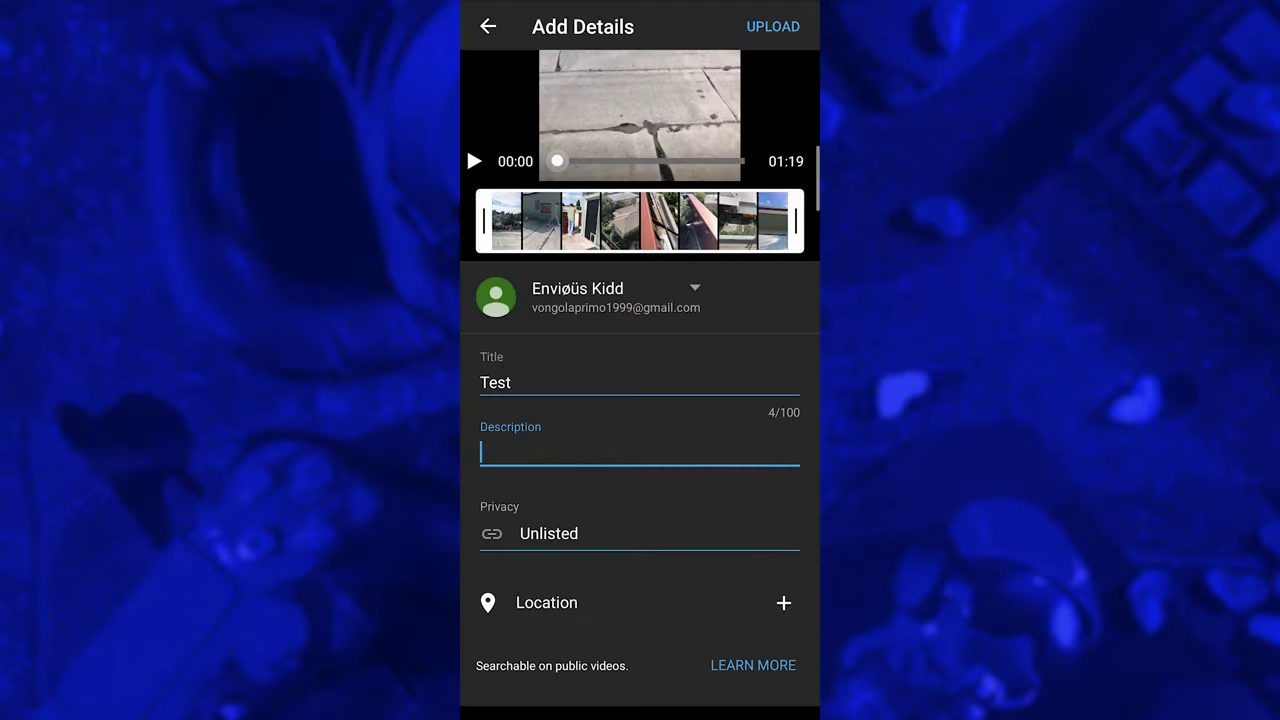
pyautogui.click(879, 45)
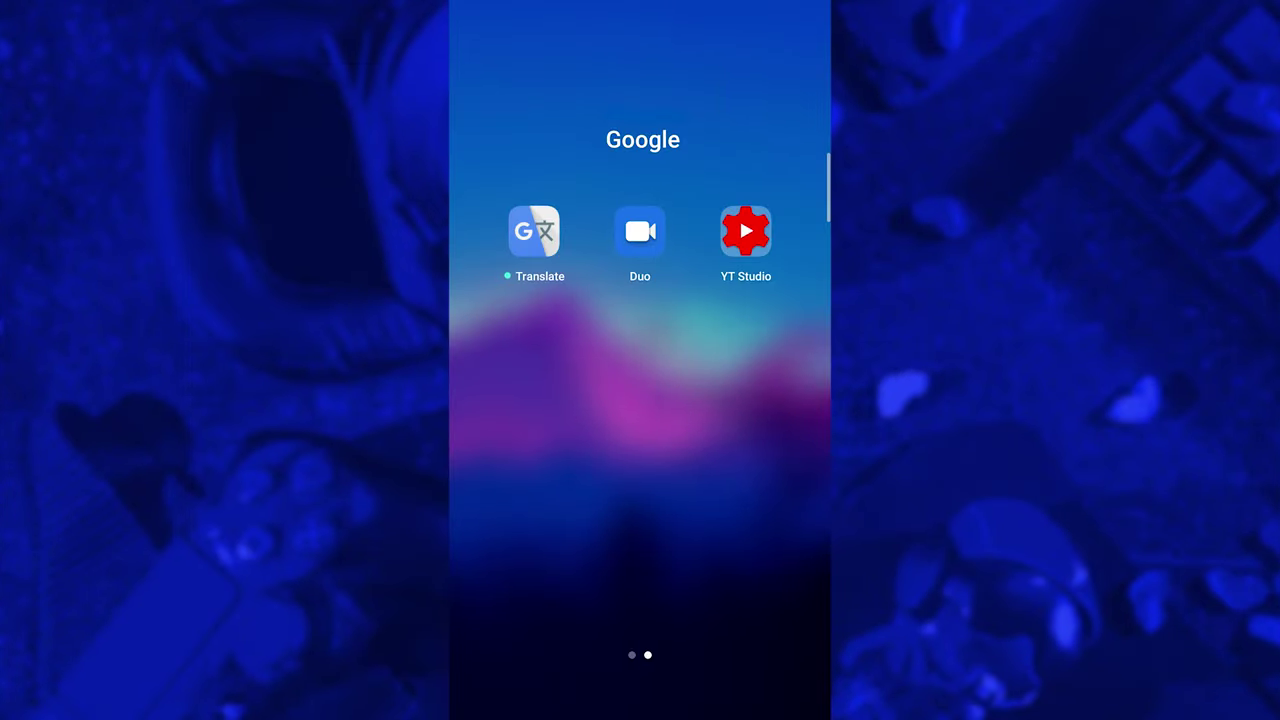
# Step: Switch to the YT Studio mobile app and open the "August 1, 2020" video for editing
pyautogui.click(746, 231)
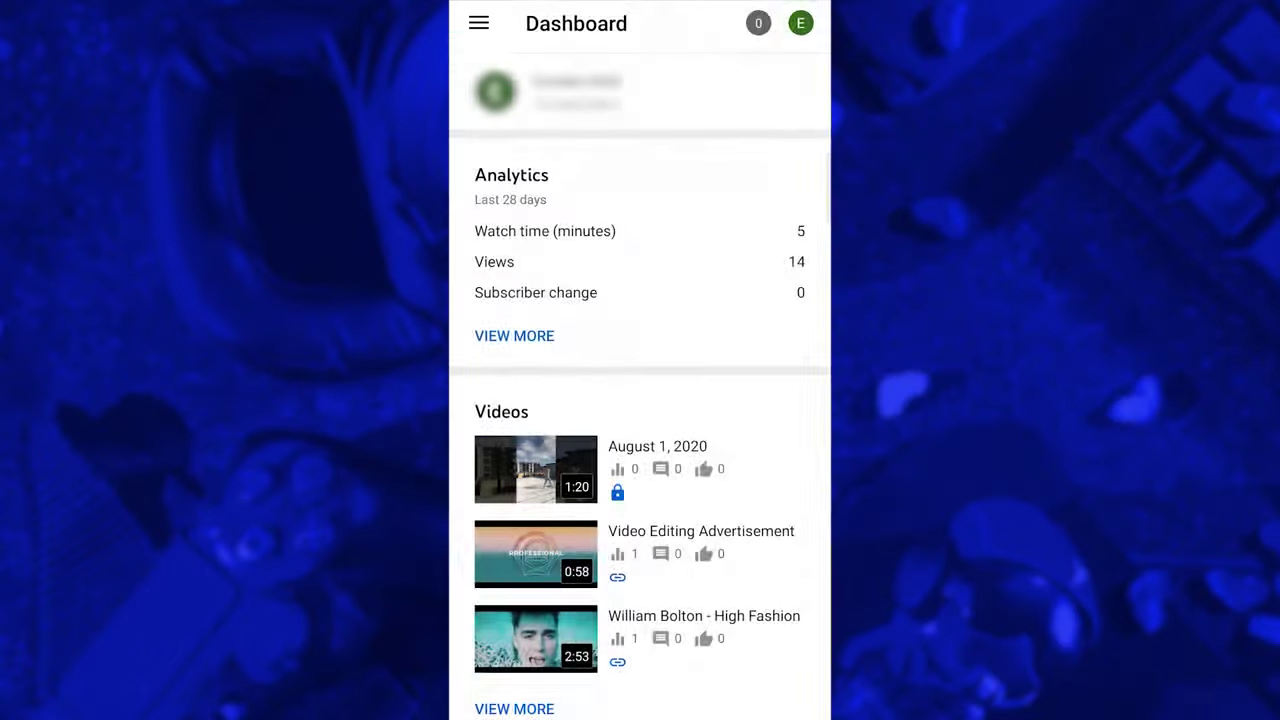
pyautogui.click(478, 23)
pyautogui.click(548, 174)
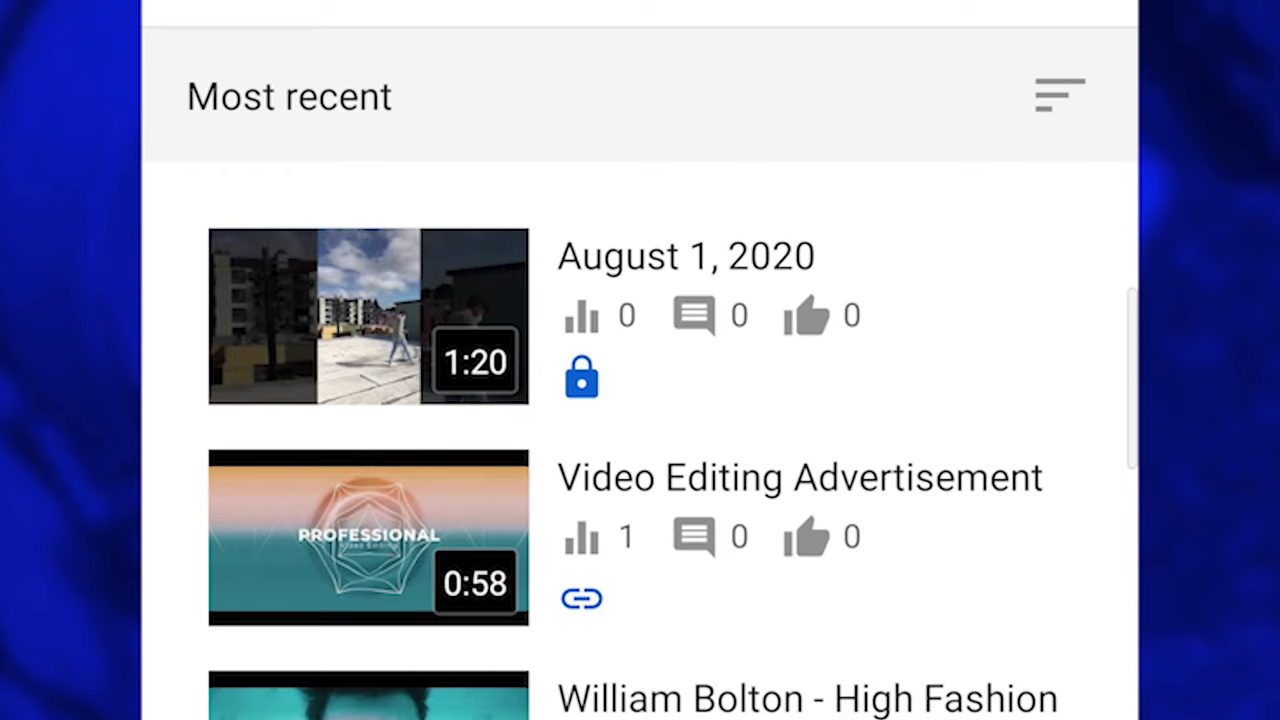
pyautogui.click(690, 312)
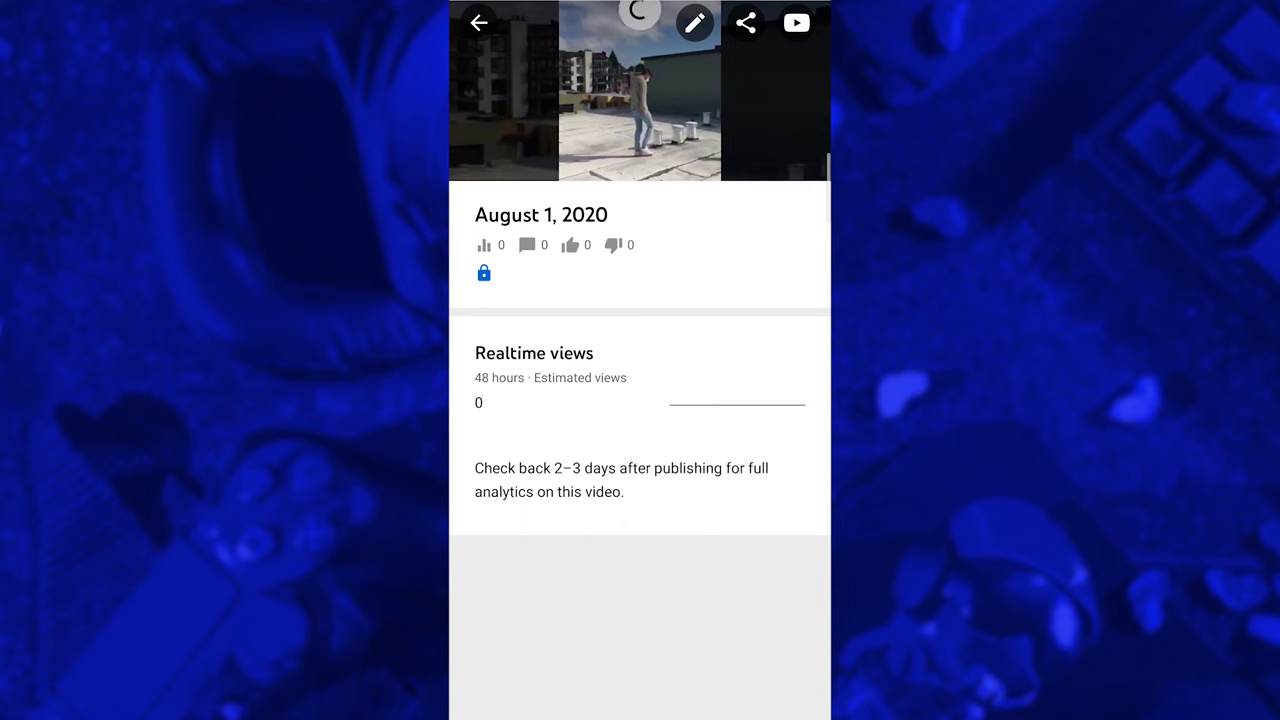
pyautogui.click(734, 37)
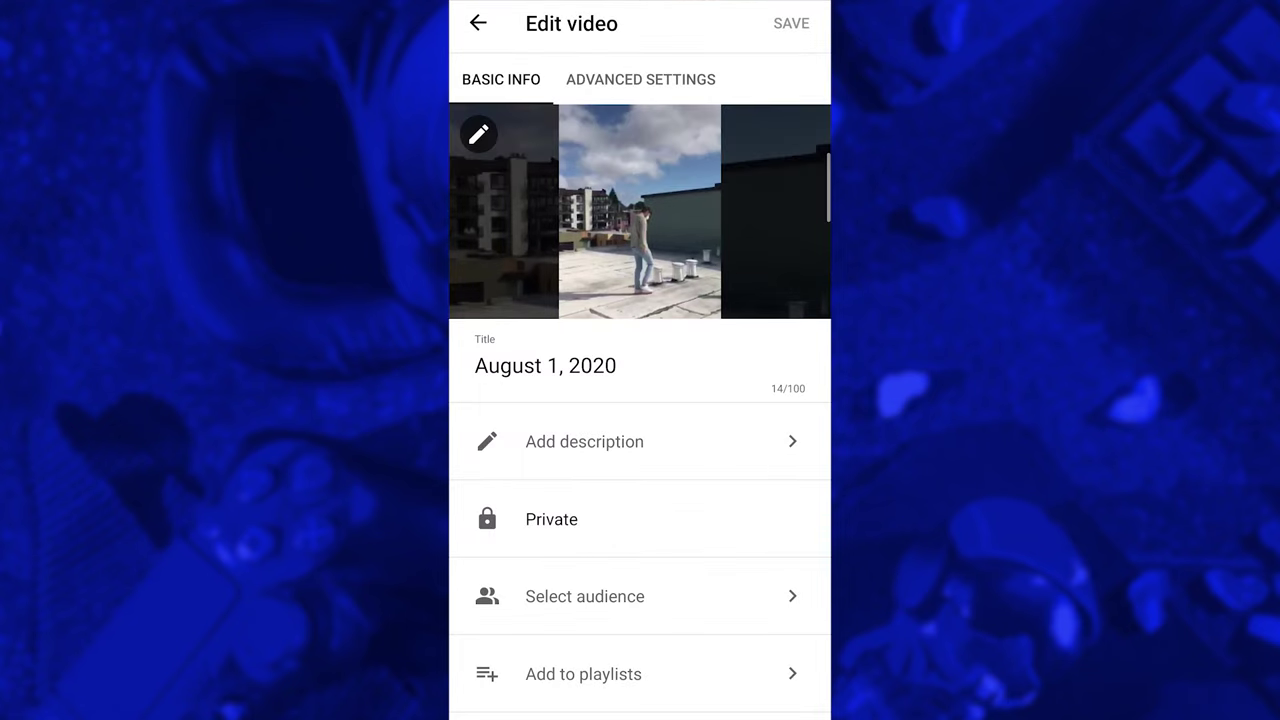
# Step: Examine the video's basic info and advanced settings, including the category, license and tags options, keeping Gaming and Standard YouTube License
pyautogui.scroll(-1, 640, 410)
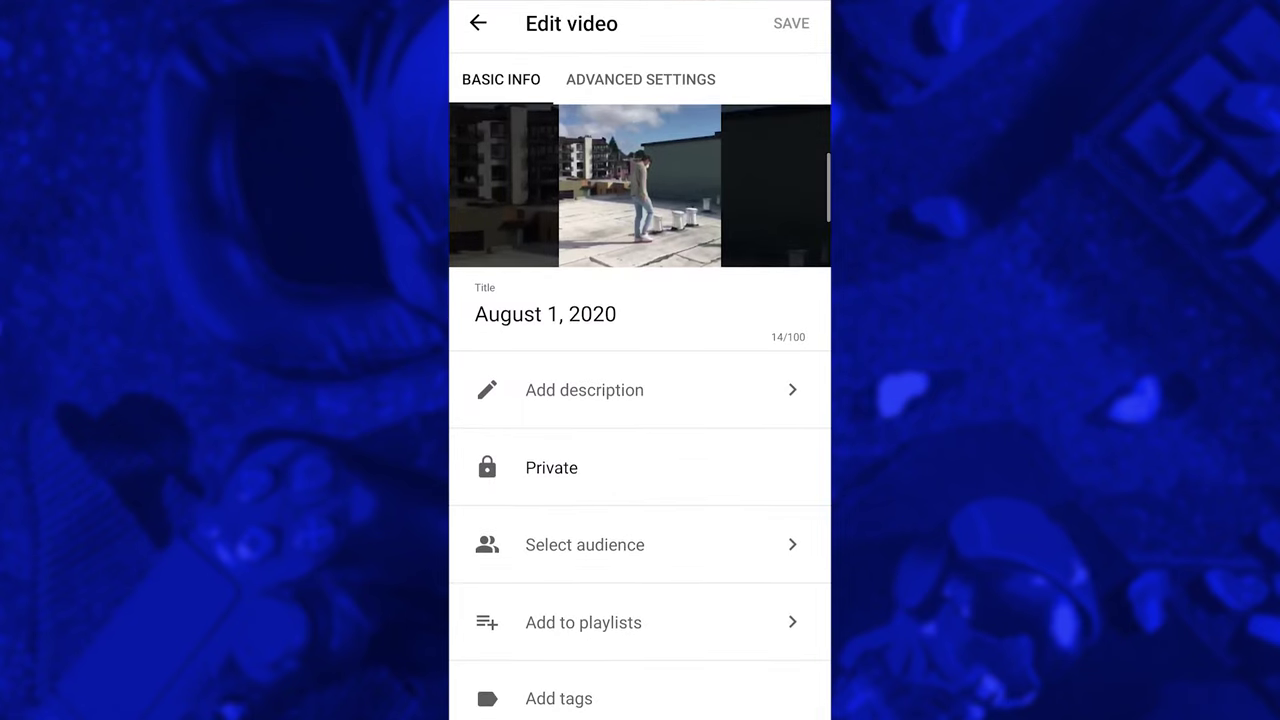
pyautogui.click(640, 79)
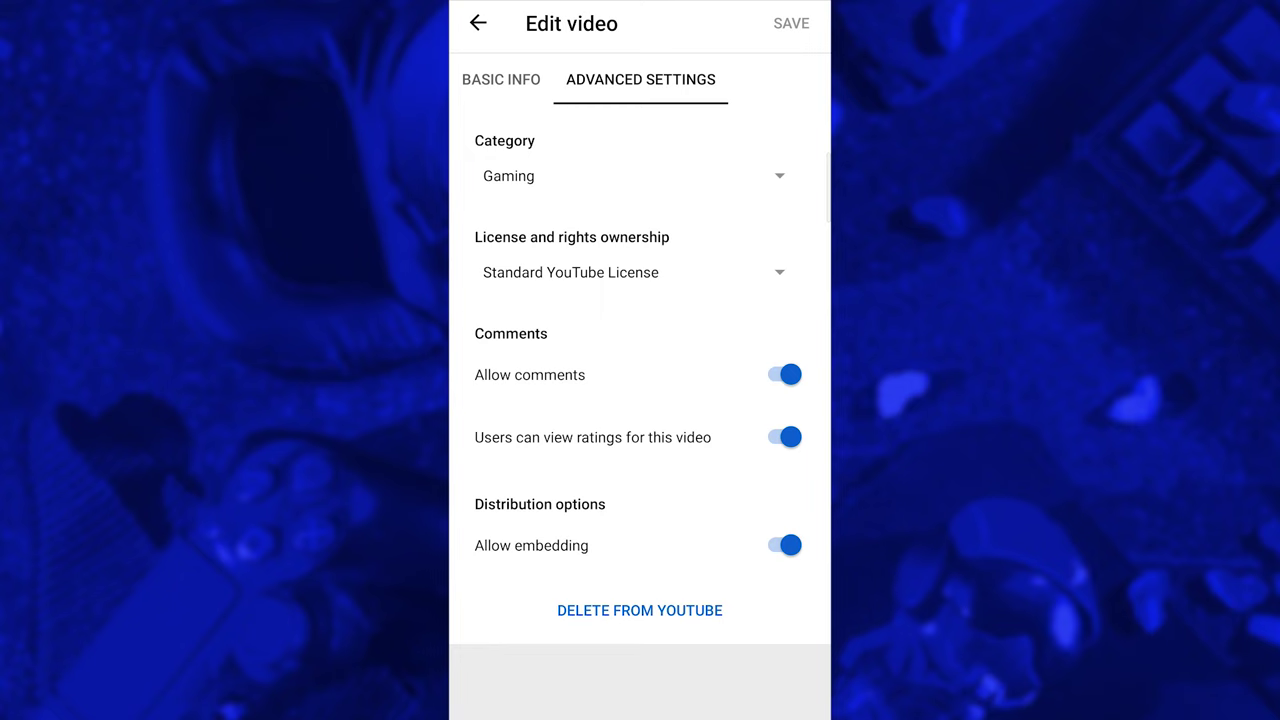
pyautogui.click(630, 176)
pyautogui.click(509, 260)
pyautogui.click(630, 272)
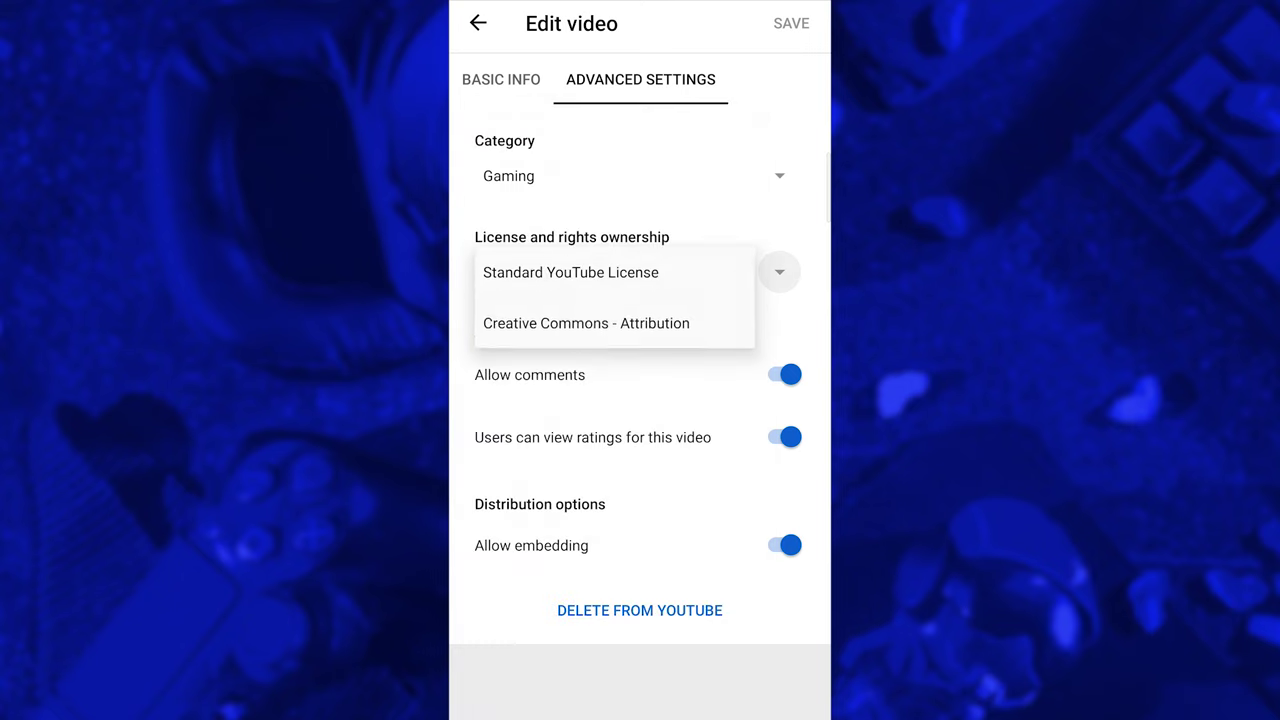
pyautogui.click(570, 272)
pyautogui.click(501, 79)
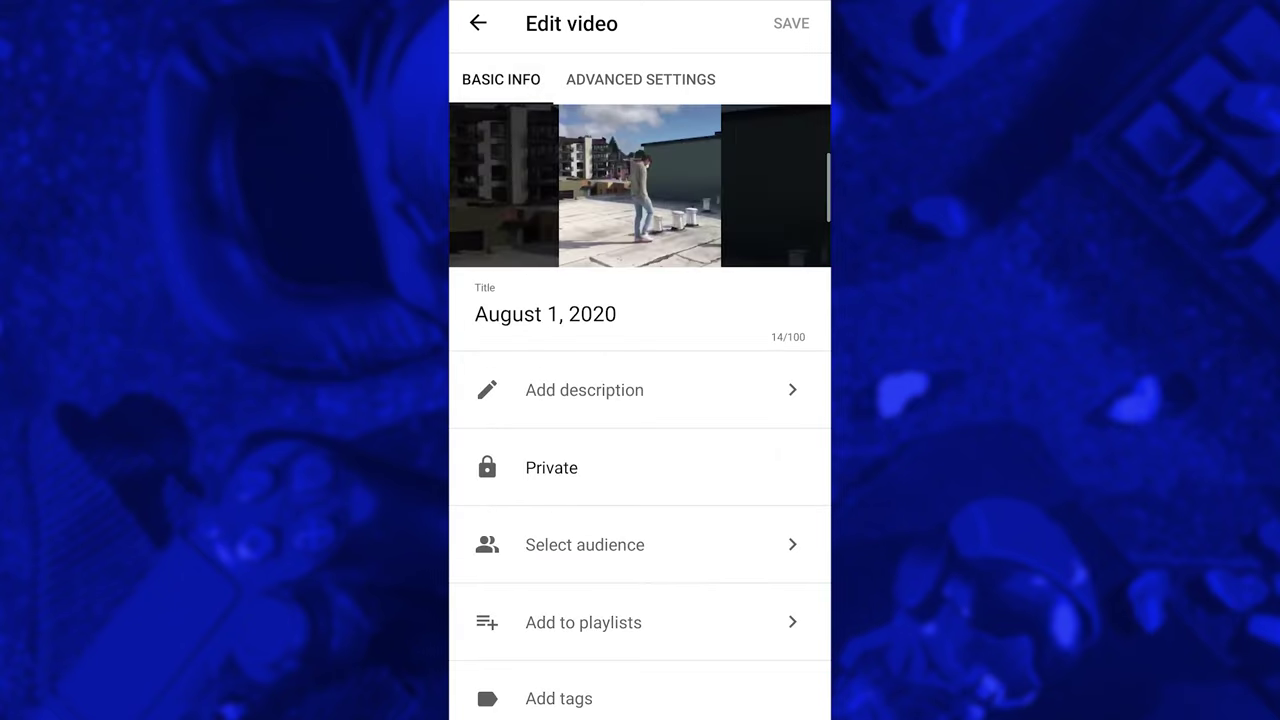
pyautogui.click(559, 698)
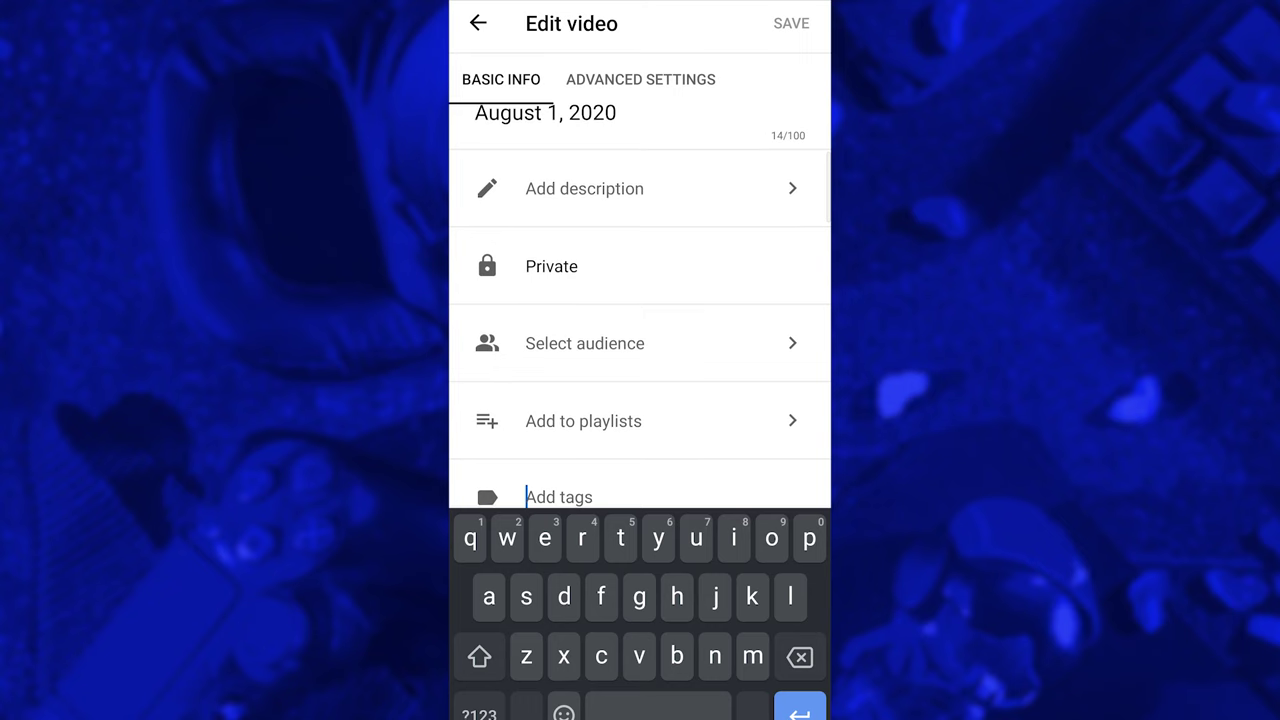
pyautogui.click(640, 266)
pyautogui.press('Escape')
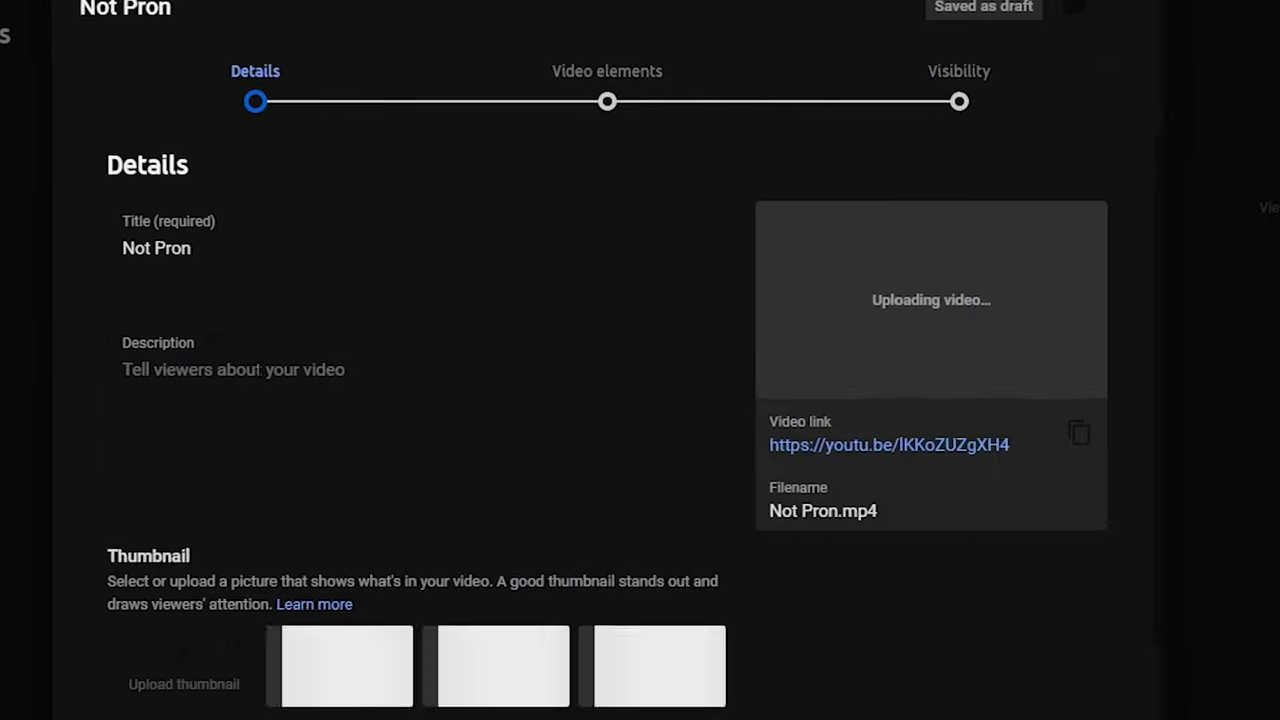
pyautogui.click(110, 369)
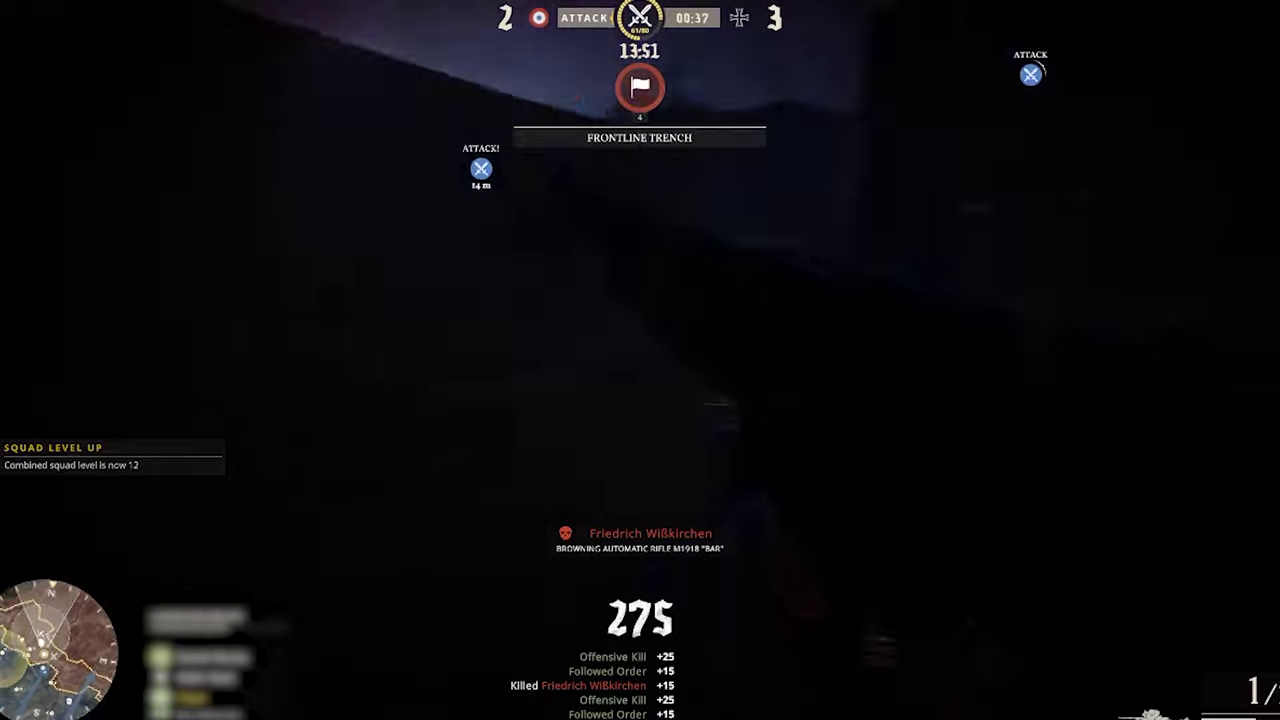
pyautogui.press('Tab')
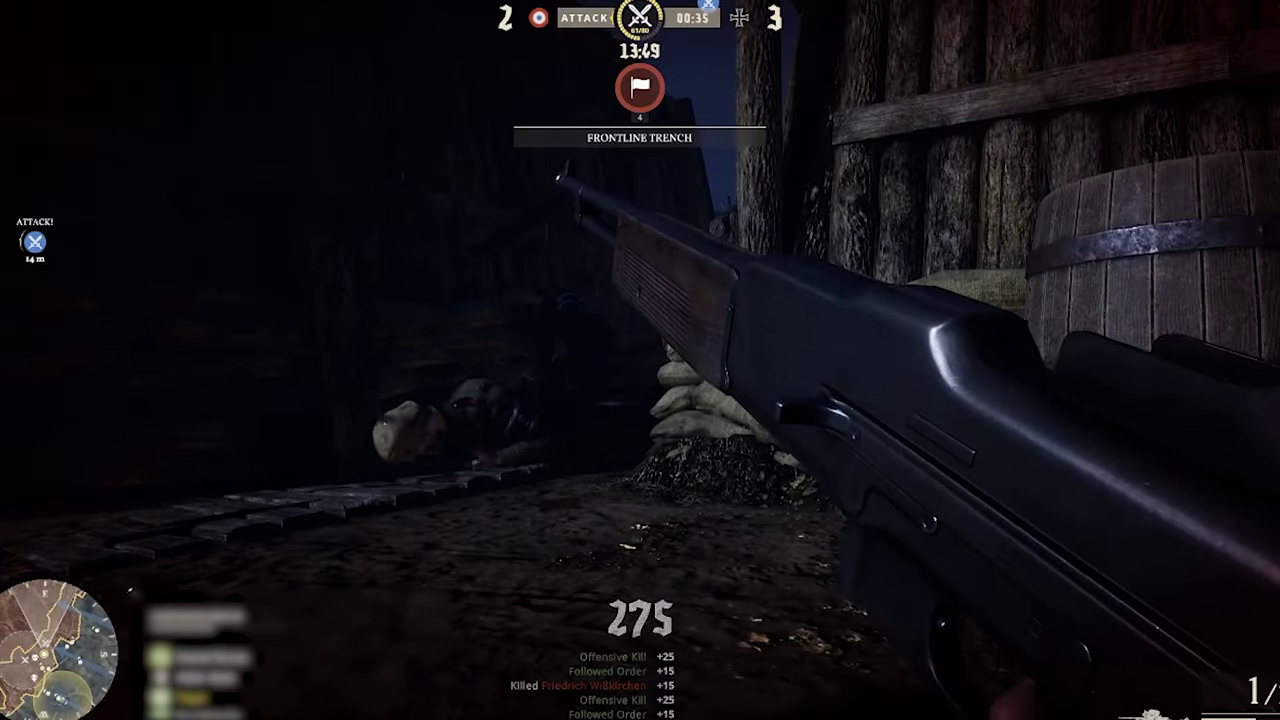
pyautogui.press('r')
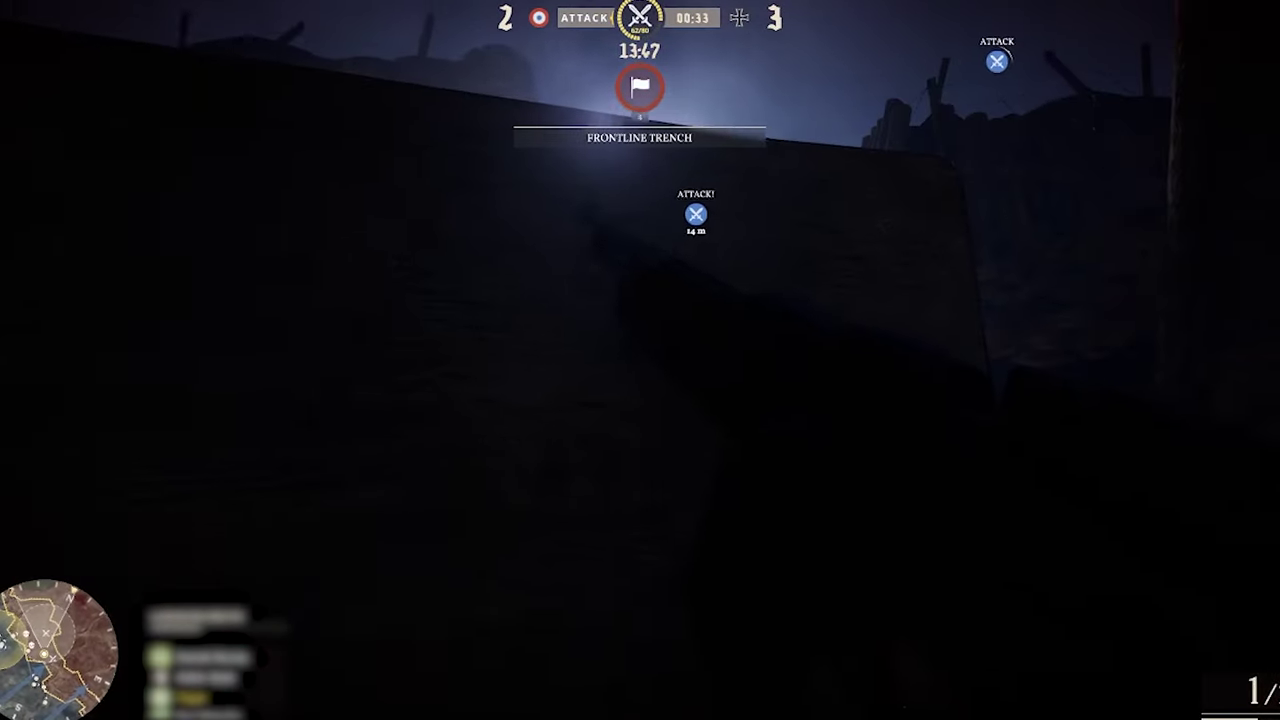
pyautogui.rightClick(640, 360)
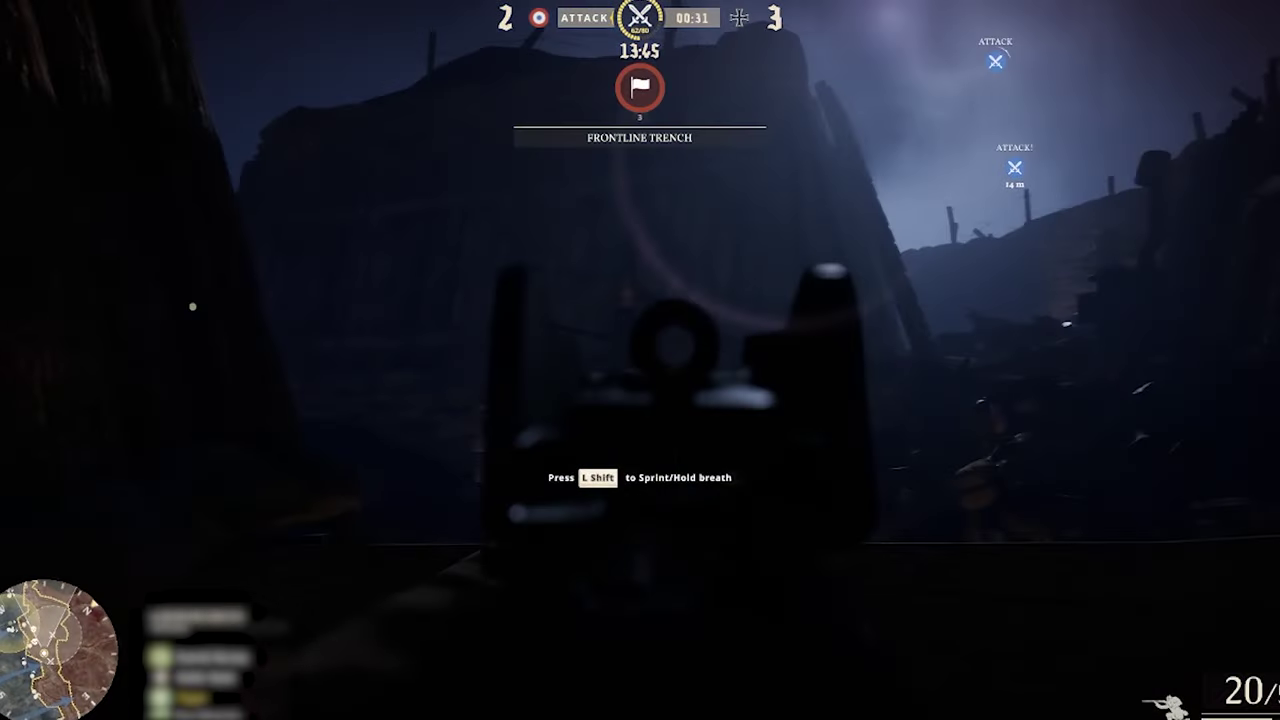
pyautogui.click(640, 360)
pyautogui.click(640, 360)
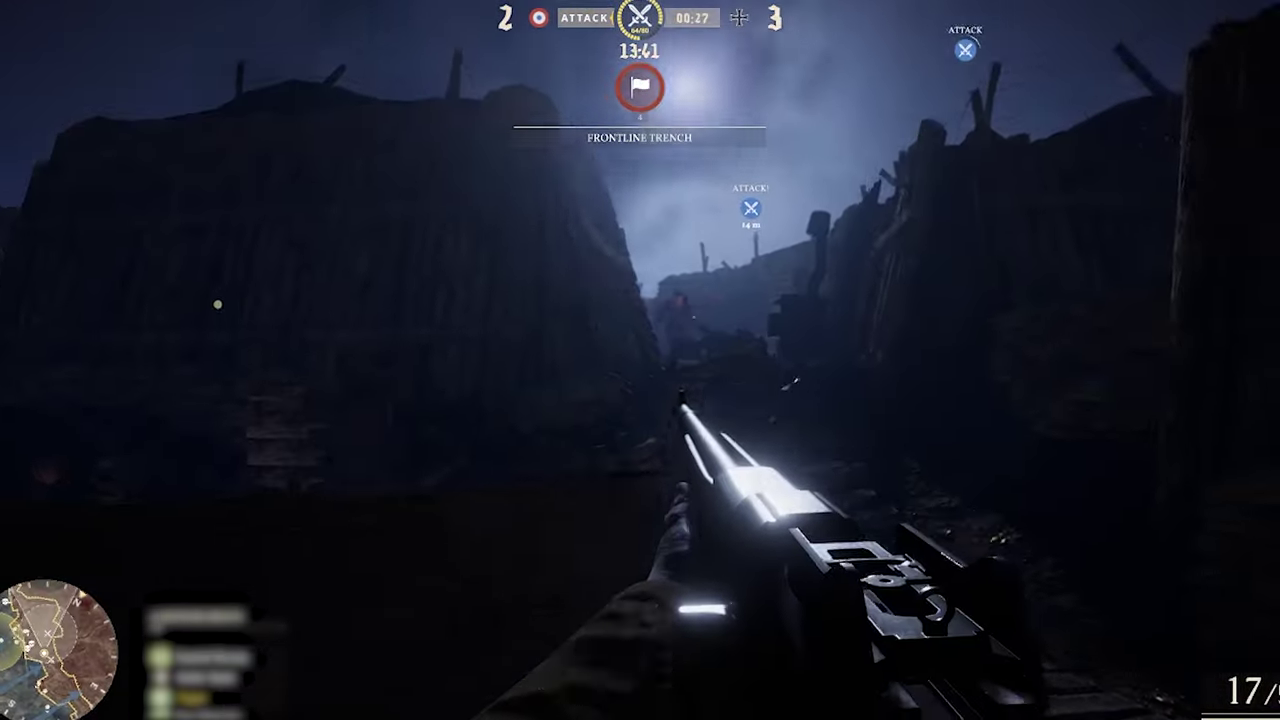
pyautogui.rightClick(640, 360)
pyautogui.click(640, 360)
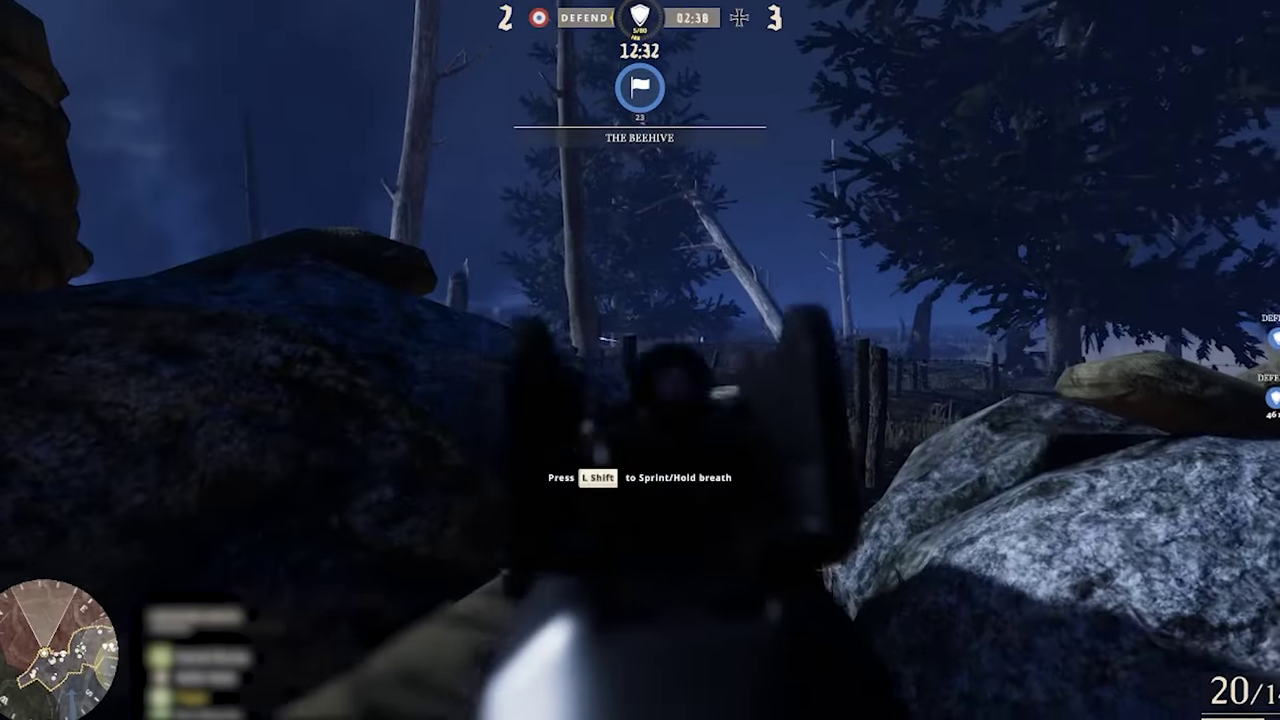
pyautogui.click(640, 360)
pyautogui.click(640, 360)
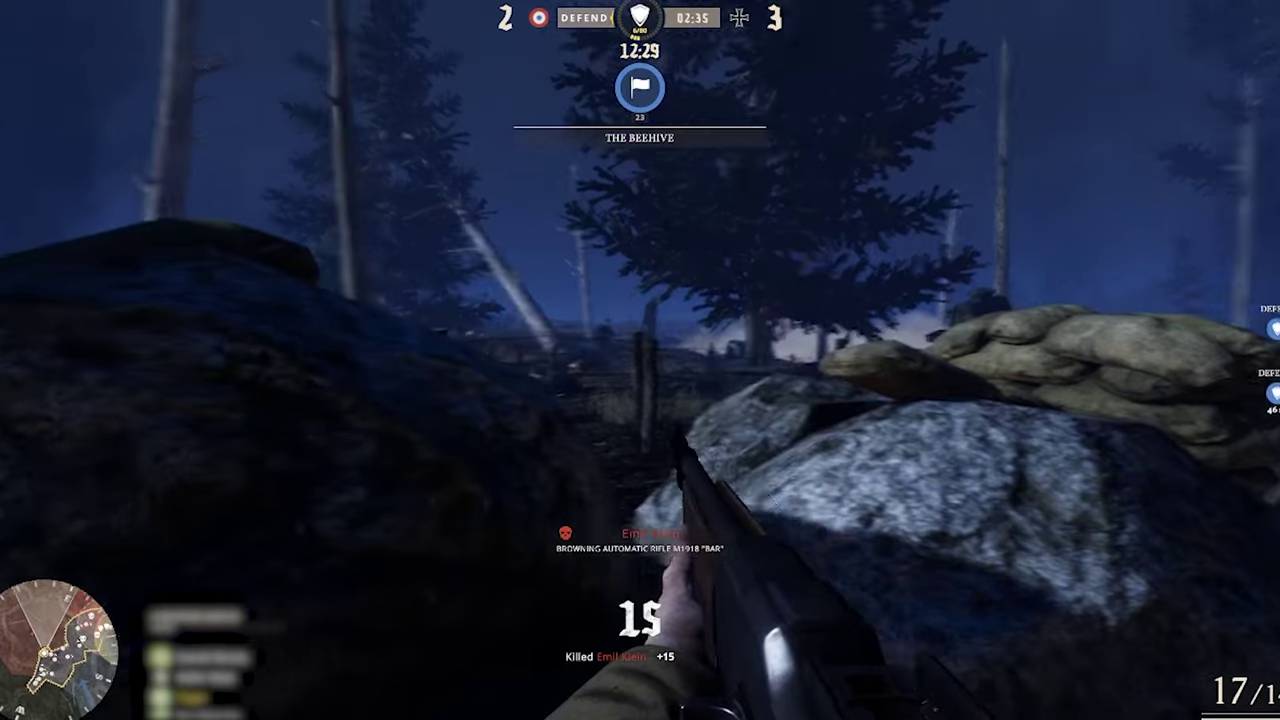
pyautogui.rightClick(640, 360)
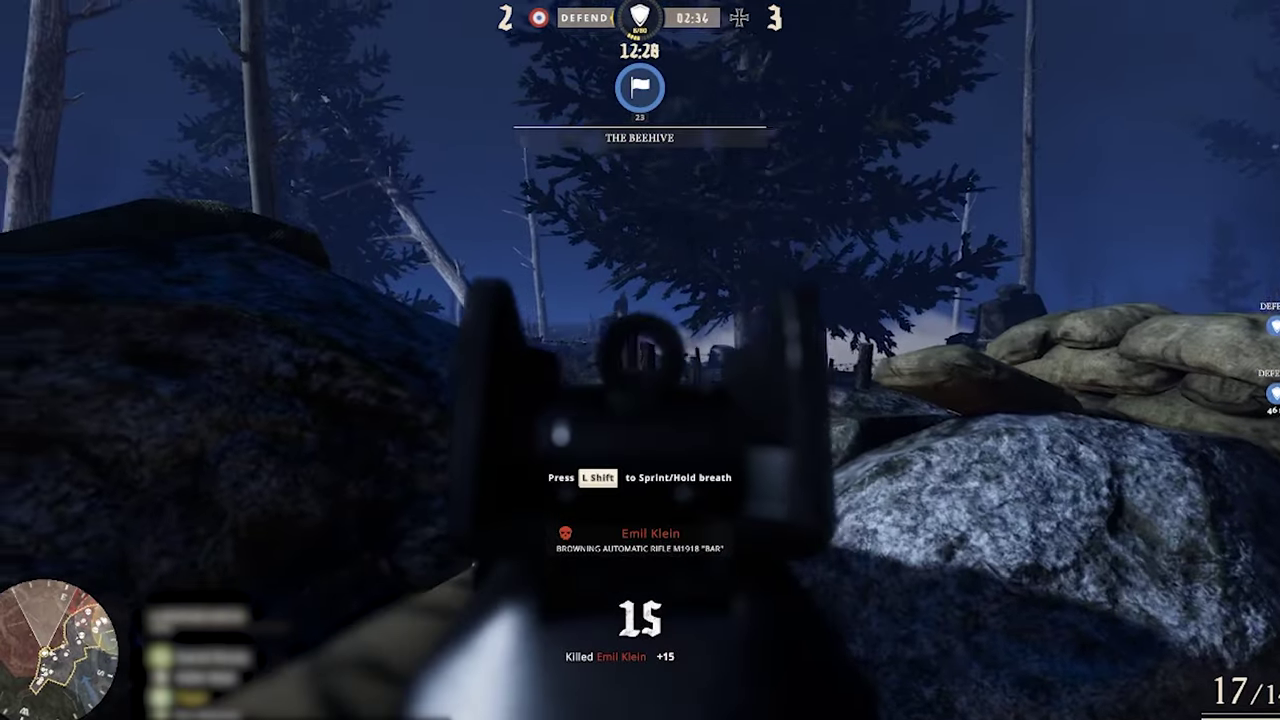
pyautogui.click(640, 360)
pyautogui.click(640, 360)
pyautogui.click(640, 360)
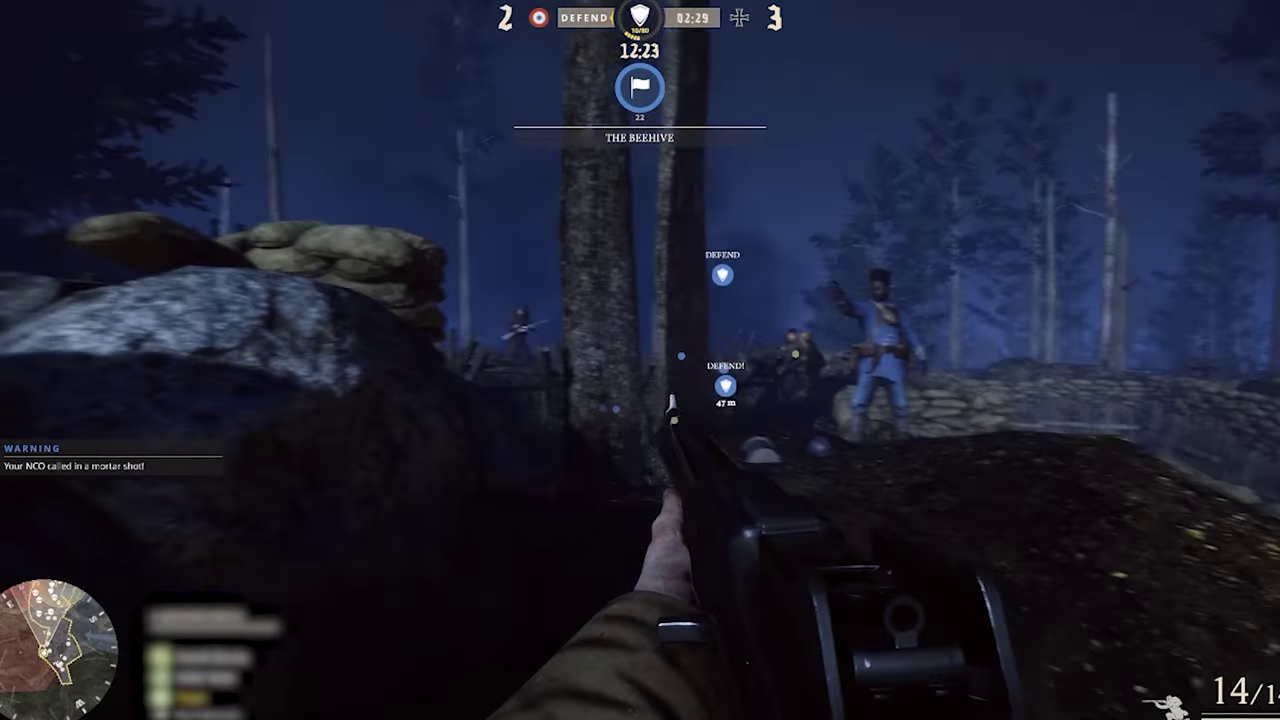
pyautogui.rightClick(640, 360)
pyautogui.click(640, 360)
pyautogui.click(640, 360)
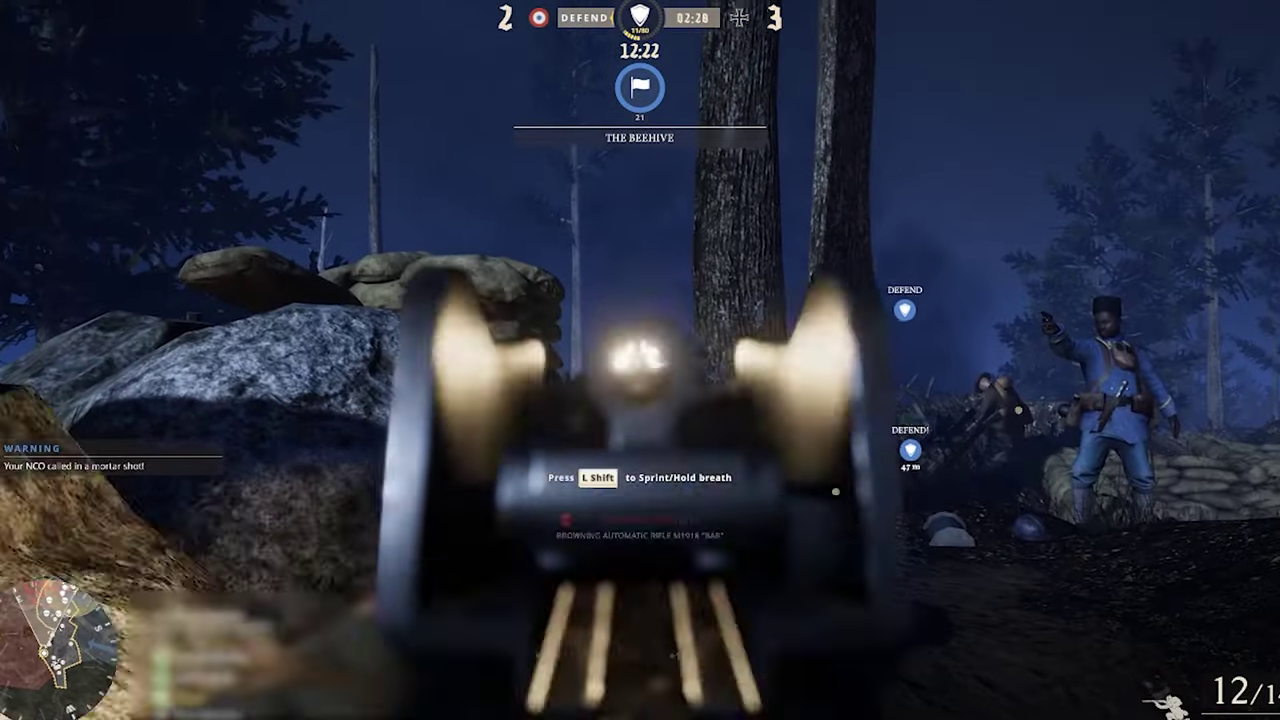